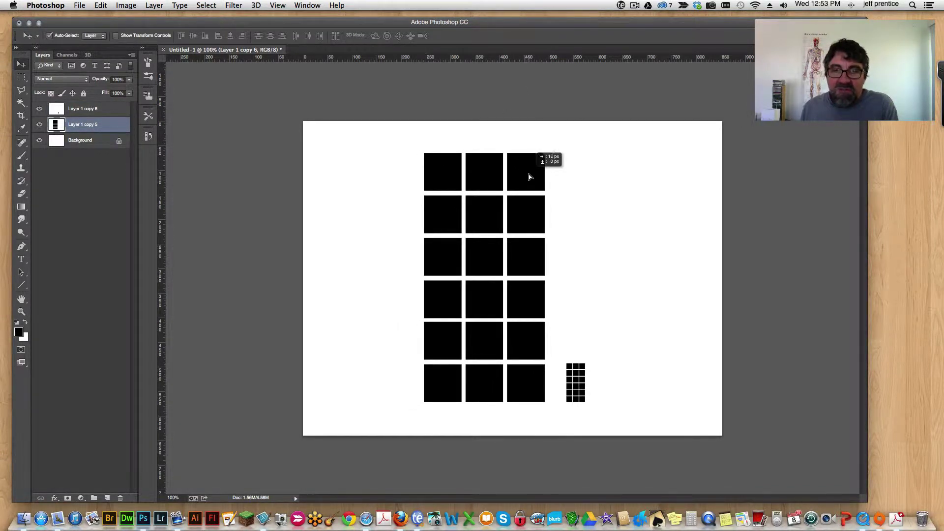
# - Scale Layer 1 copy 6 to about 87% and nudge it just right of the top row
pyautogui.moveTo(578, 368); pyautogui.dragTo(560, 165)
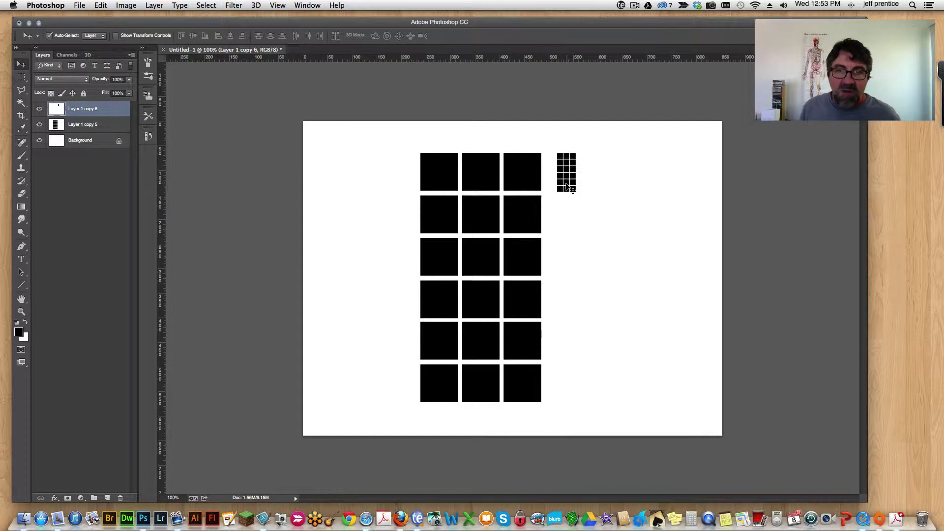
pyautogui.press('super+t')
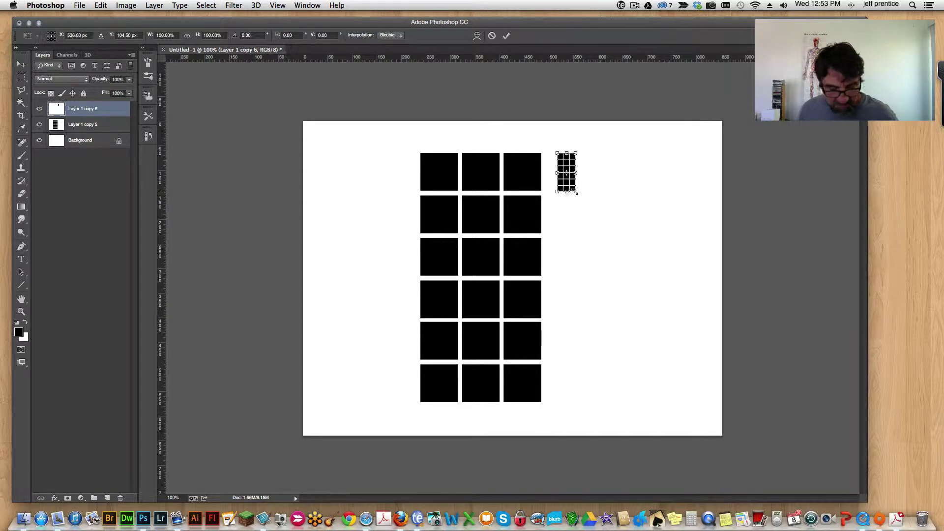
pyautogui.moveTo(575, 191); pyautogui.dragTo(574, 187)
pyautogui.press('Return')
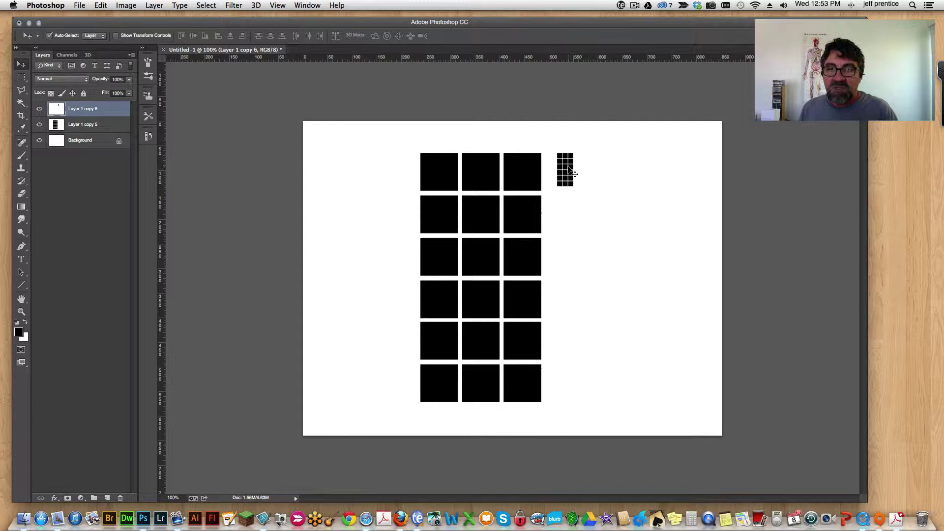
pyautogui.moveTo(567, 169); pyautogui.dragTo(561, 165)
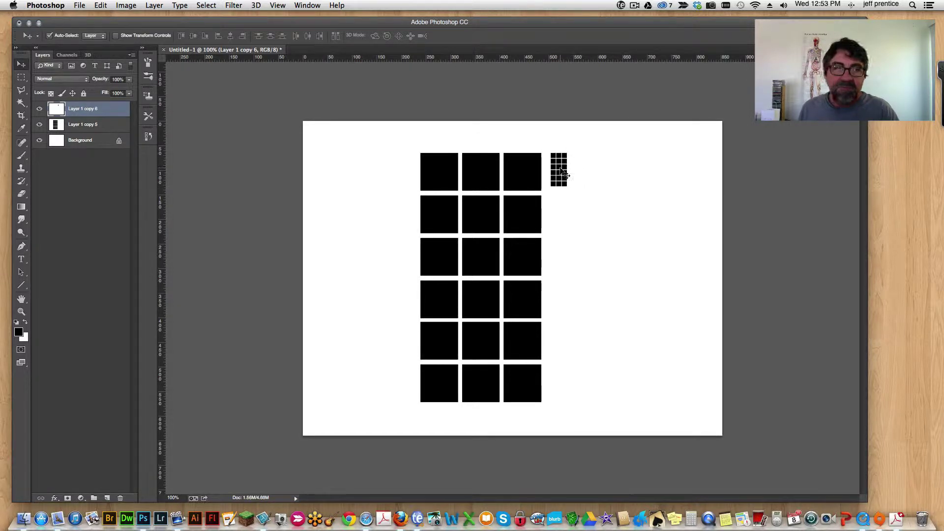
# - Copy the small black grid to the clipboard
pyautogui.click(21, 102)
pyautogui.click(499, 140)
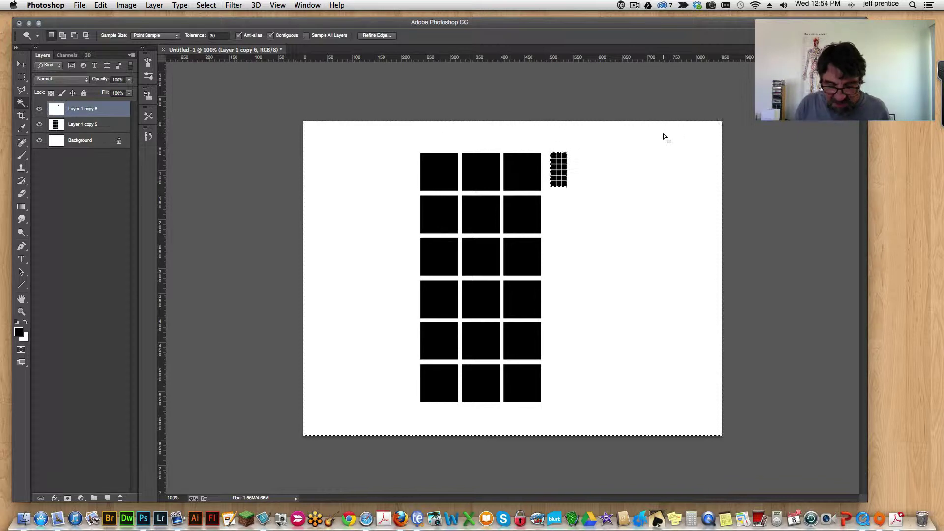
pyautogui.press('super+d')
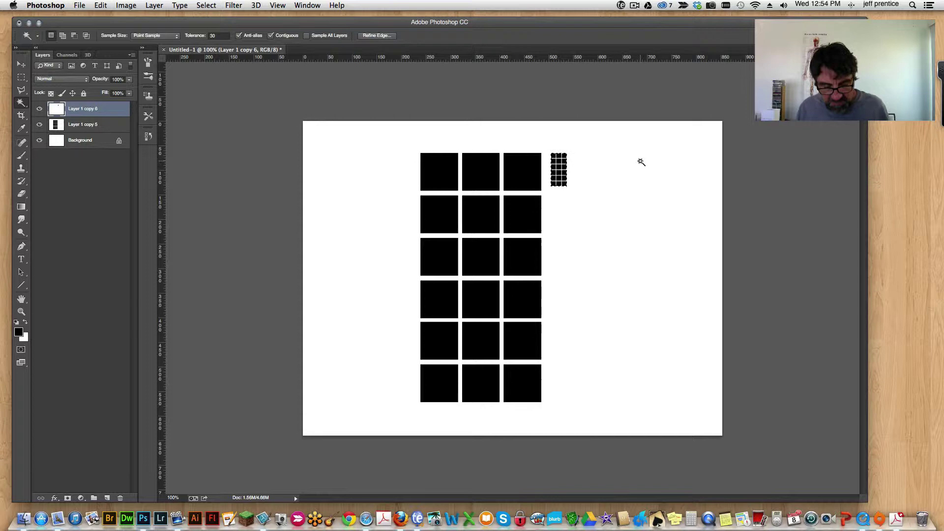
pyautogui.press('super+c')
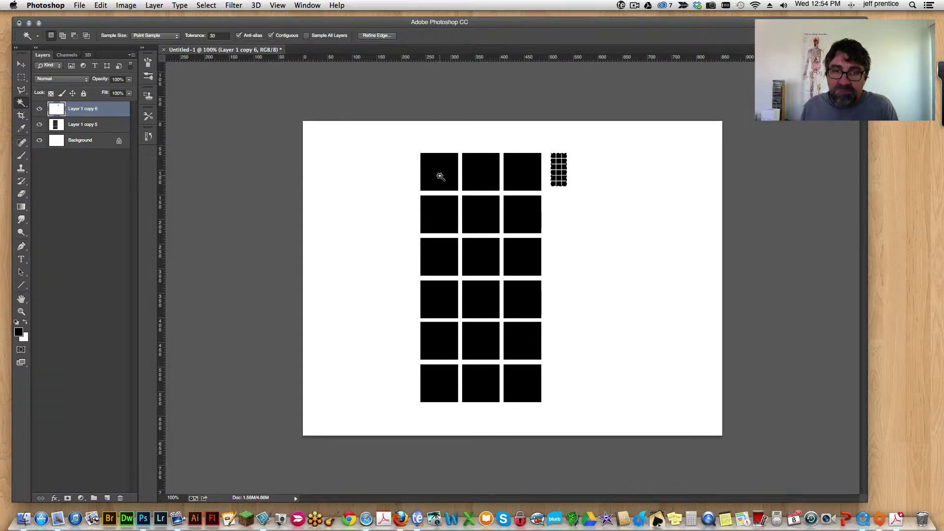
# - On Layer 1 copy 5, Magic Wand the top-left black square and Paste Into it
pyautogui.click(93, 130)
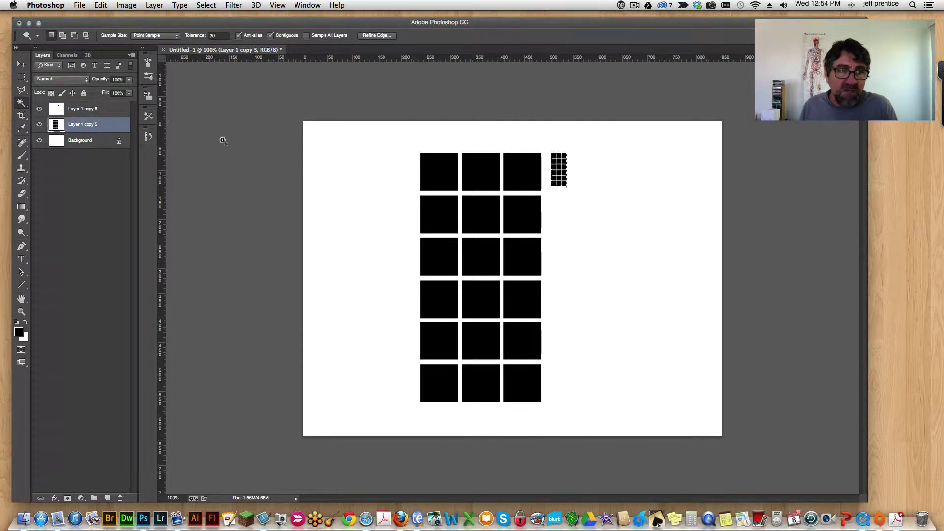
pyautogui.click(438, 176)
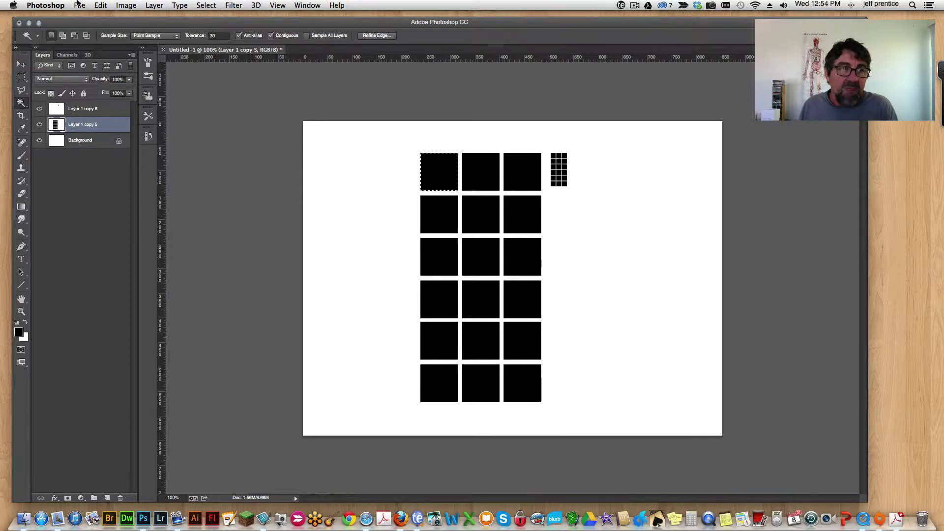
pyautogui.click(100, 5)
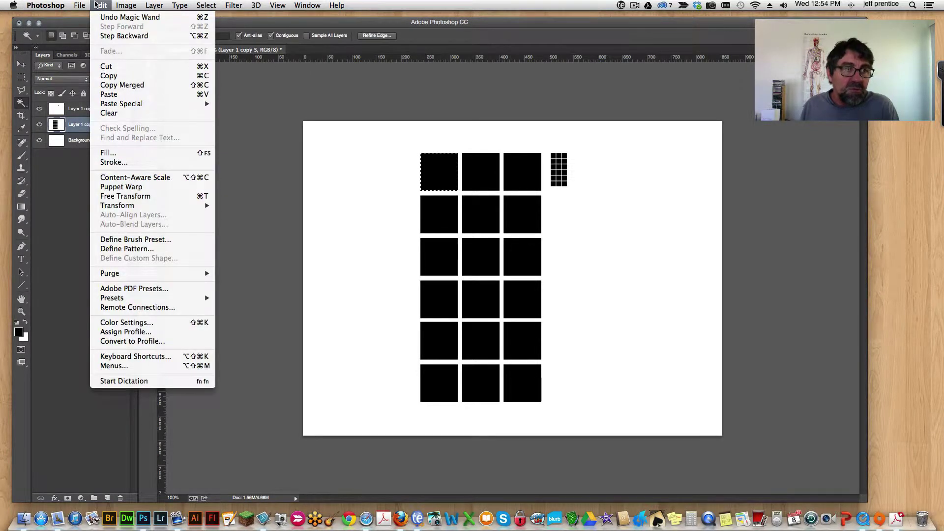
pyautogui.moveTo(141, 104)
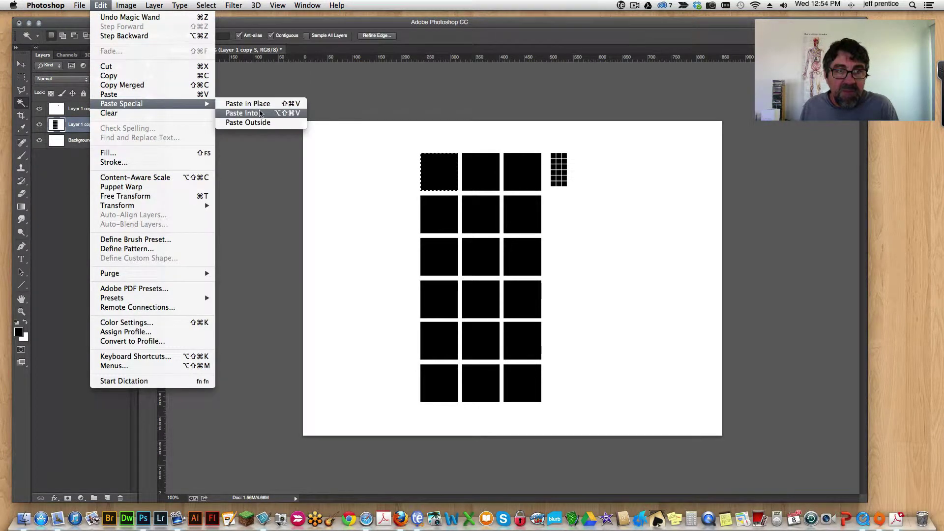
pyautogui.click(242, 113)
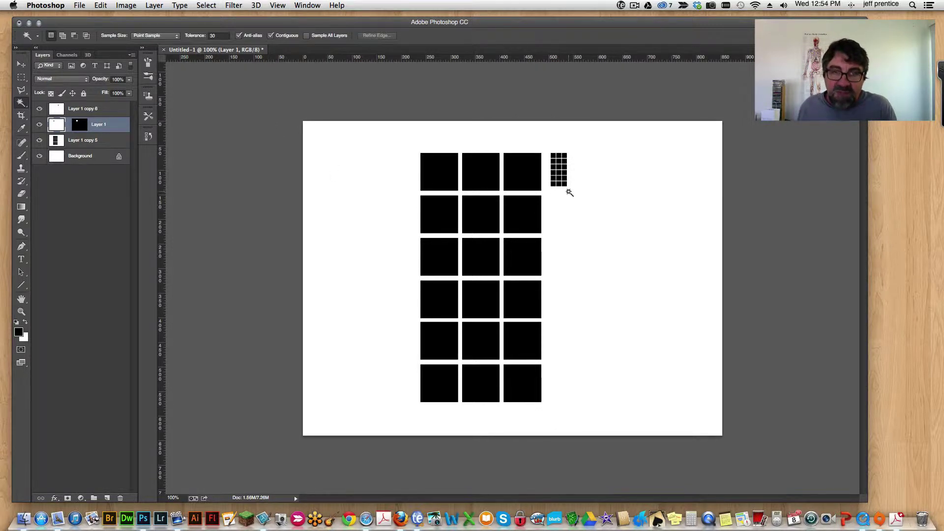
# - Nudge the pasted white grid to the left side of the top-left square
pyautogui.moveTo(416, 173); pyautogui.dragTo(413, 169)
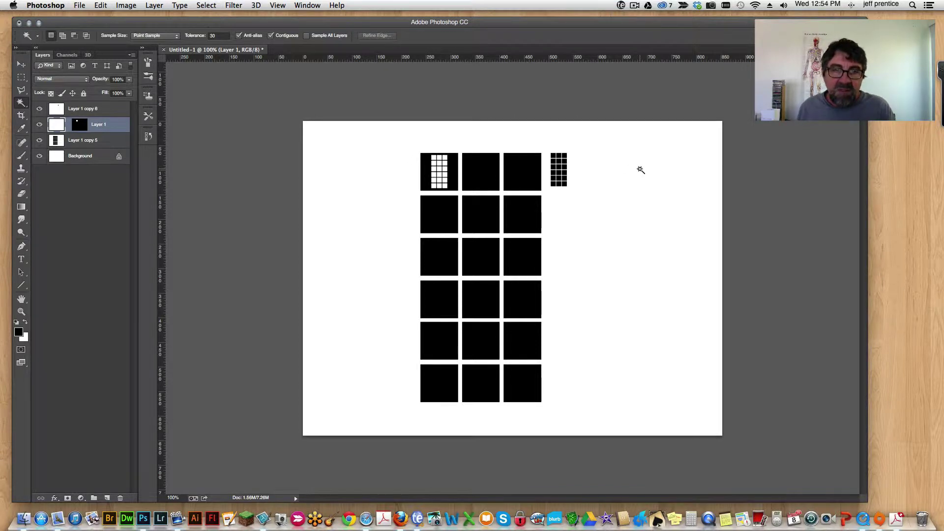
pyautogui.press('v')
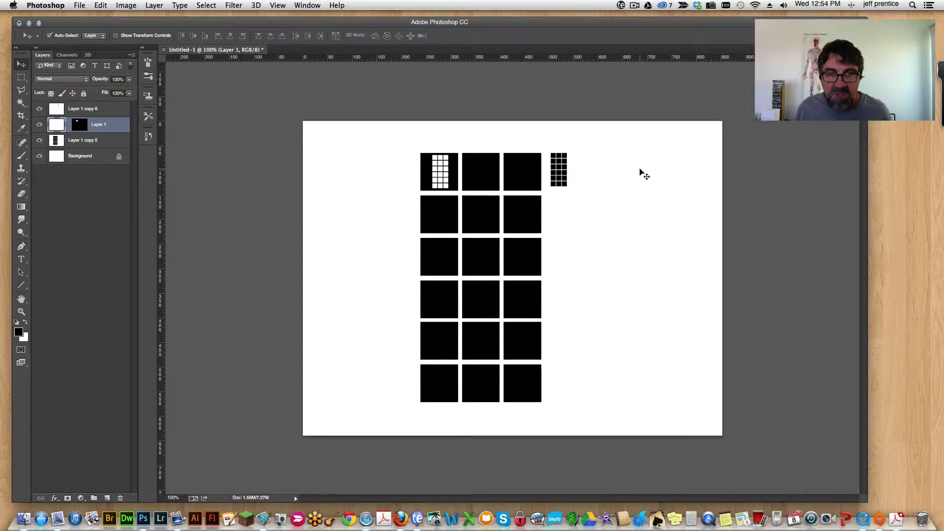
pyautogui.press('Left')
pyautogui.press('Left')
pyautogui.press('Left')
pyautogui.press('Left')
pyautogui.press('Left')
pyautogui.press('Left')
pyautogui.press('Left')
pyautogui.press('Left')
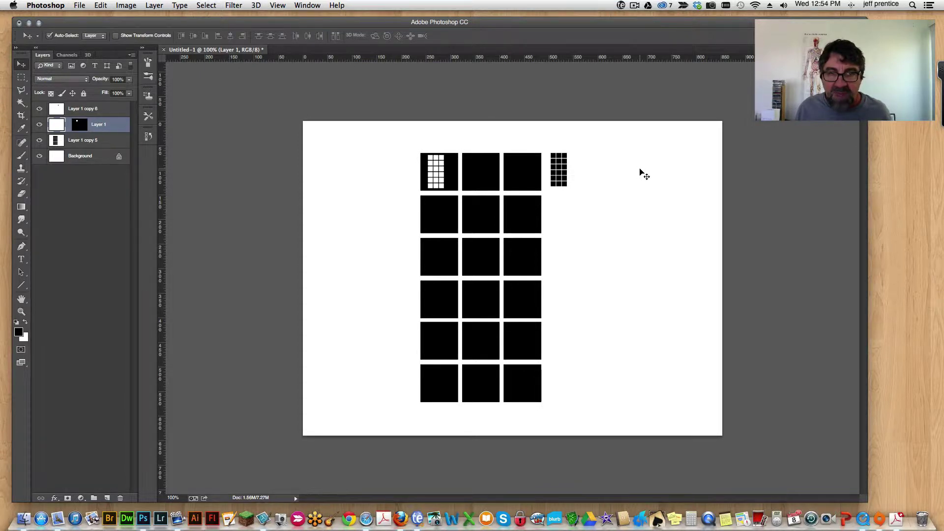
pyautogui.hotkey('shift', 'Right')
pyautogui.hotkey('shift', 'Left')
pyautogui.hotkey('shift', 'Right')
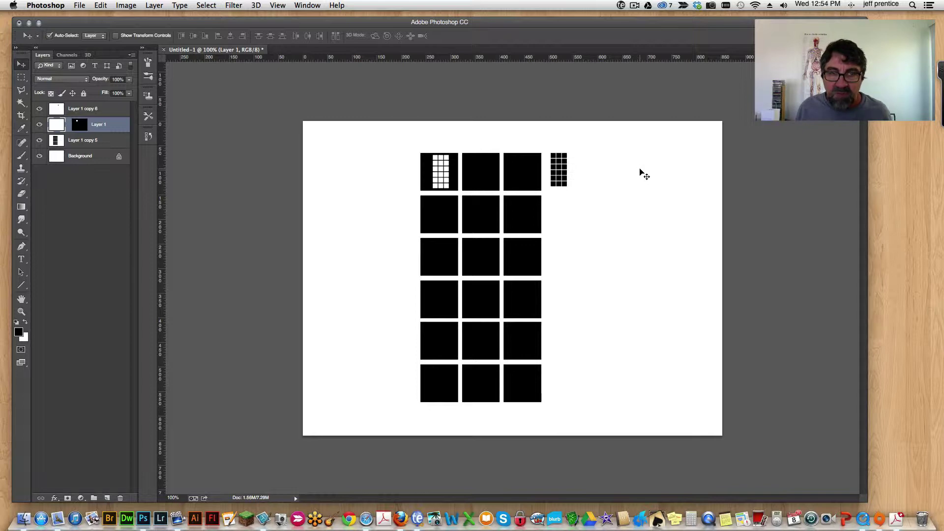
pyautogui.press('Left')
pyautogui.press('Left')
pyautogui.press('Left')
pyautogui.press('Left')
pyautogui.press('Left')
pyautogui.press('Left')
pyautogui.press('Left')
pyautogui.press('Left')
pyautogui.press('Left')
pyautogui.press('Left')
pyautogui.press('Left')
pyautogui.press('Left')
pyautogui.press('Left')
pyautogui.press('Left')
pyautogui.press('Left')
pyautogui.press('Left')
pyautogui.press('Left')
pyautogui.press('Left')
pyautogui.press('Left')
pyautogui.press('Left')
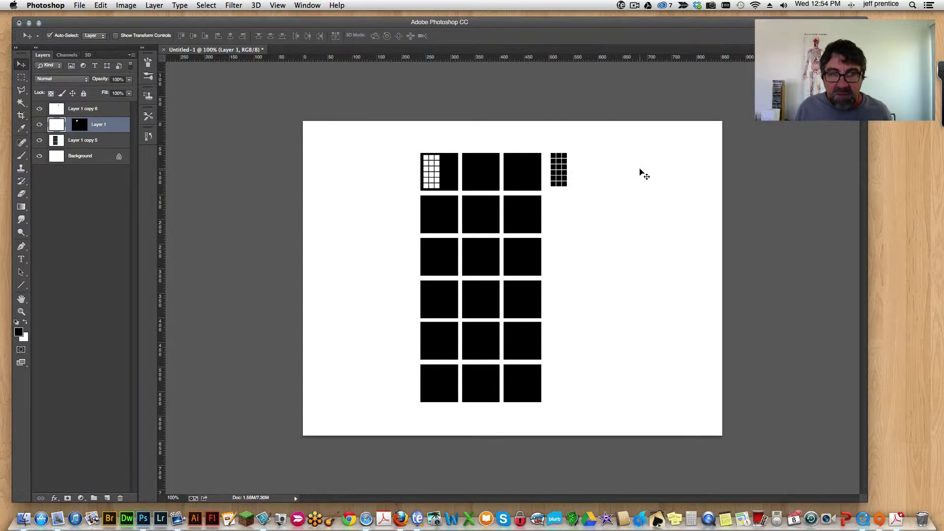
pyautogui.press('Left')
pyautogui.press('Left')
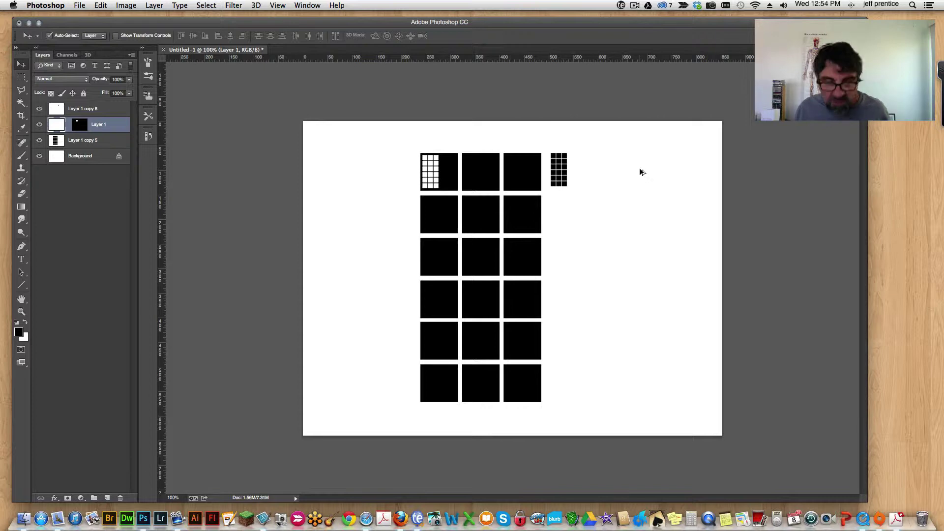
# - Duplicate the grid layer and shift the copy into the square's right half
pyautogui.press('super+j')
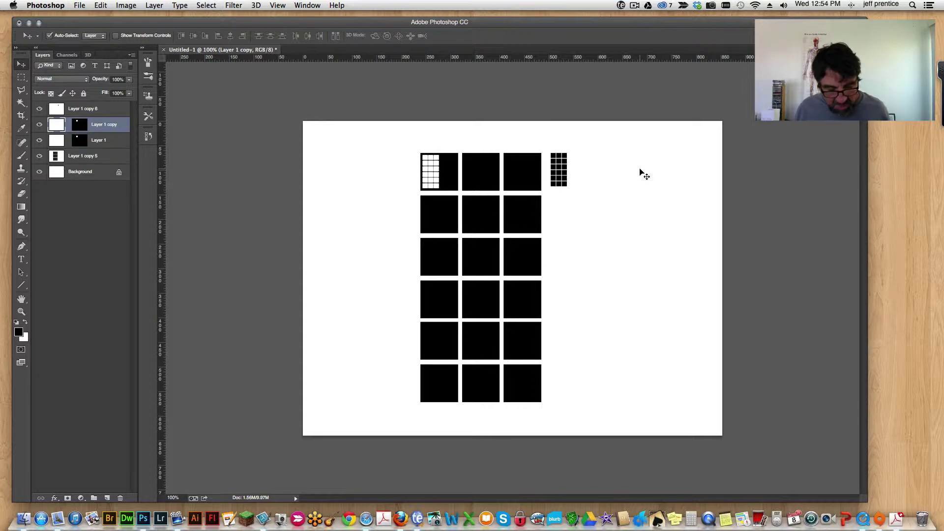
pyautogui.hotkey('shift', 'Right')
pyautogui.hotkey('shift', 'Right')
pyautogui.hotkey('shift', 'Right')
pyautogui.hotkey('shift', 'Right')
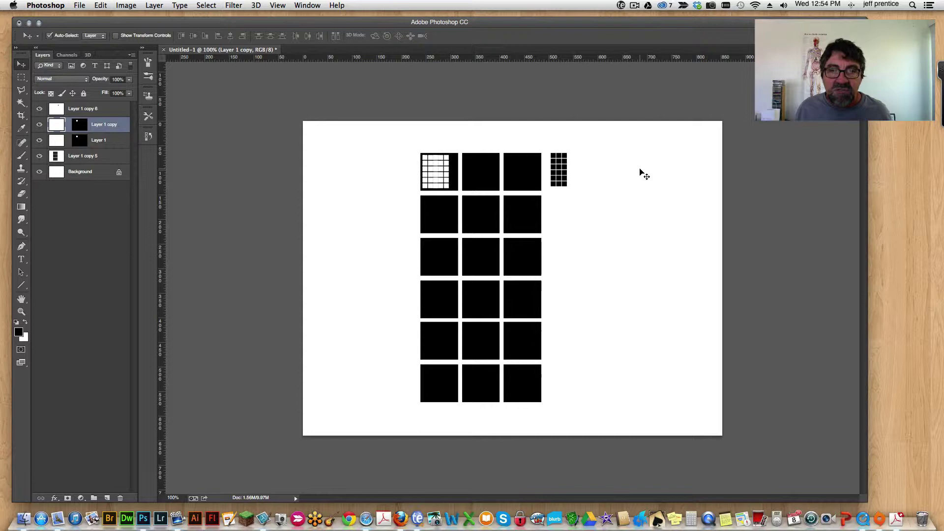
pyautogui.press('Left')
pyautogui.press('Left')
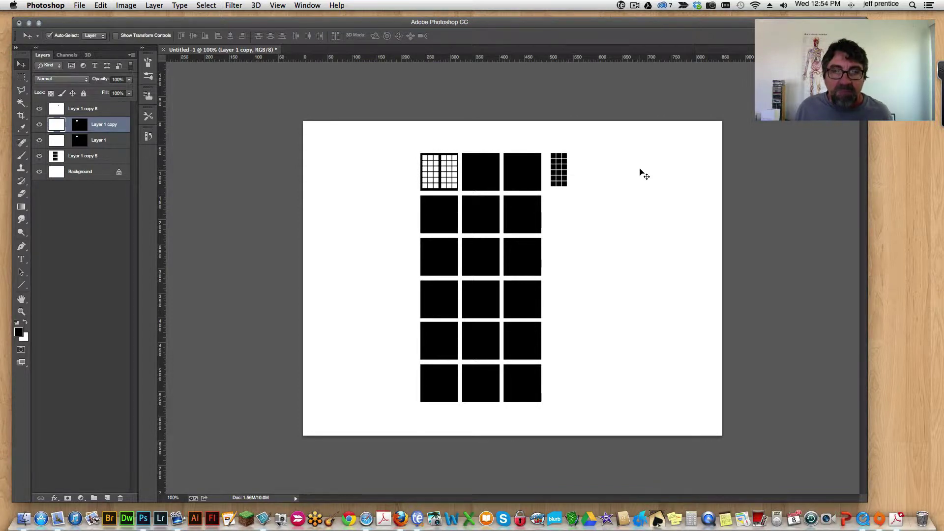
pyautogui.press('Left')
pyautogui.press('Left')
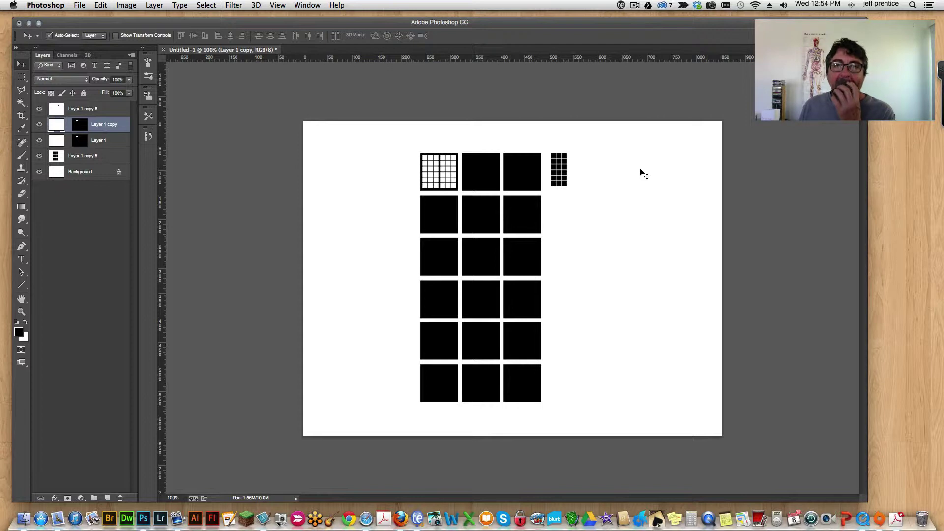
# - Drag Layer 1 copy 6 further right, then merge Layer 1 and Layer 1 copy
pyautogui.click(562, 168)
pyautogui.moveTo(563, 171); pyautogui.dragTo(600, 170)
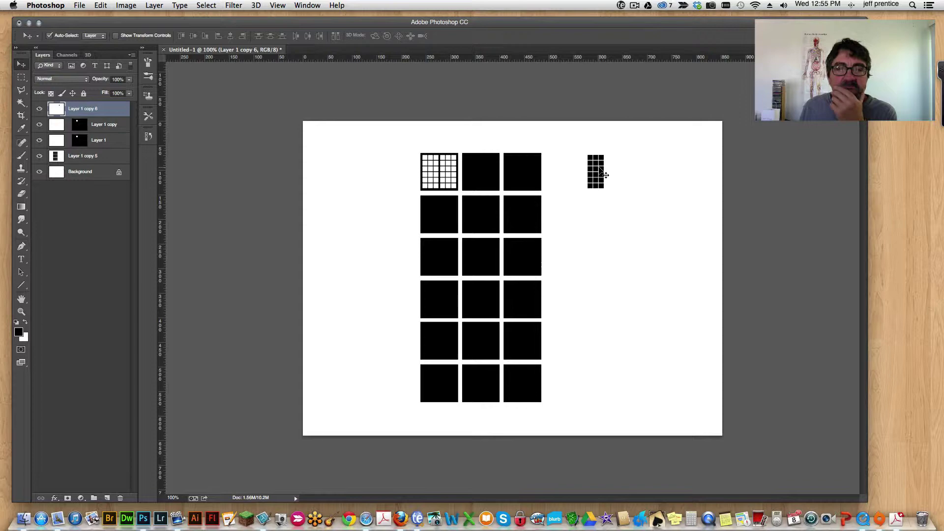
pyautogui.click(449, 172)
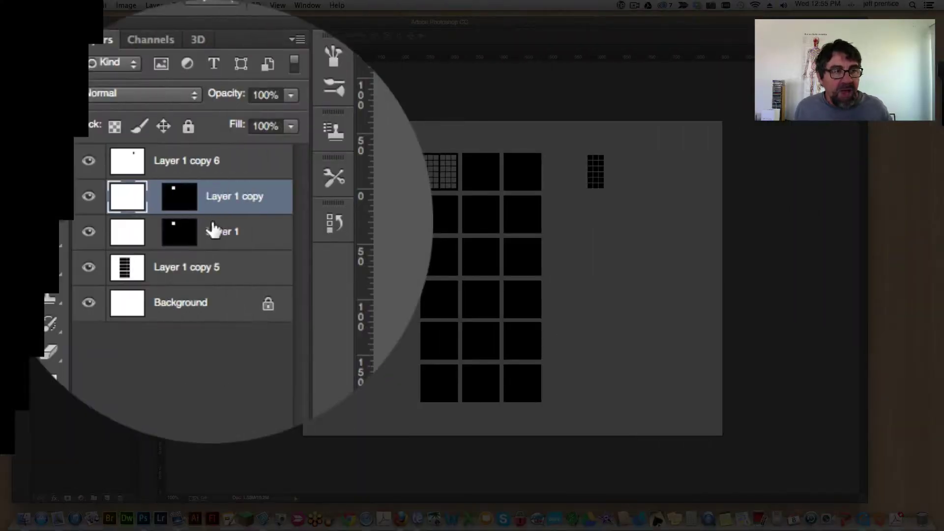
pyautogui.keyDown('shift'); pyautogui.click(98, 141); pyautogui.keyUp('shift')
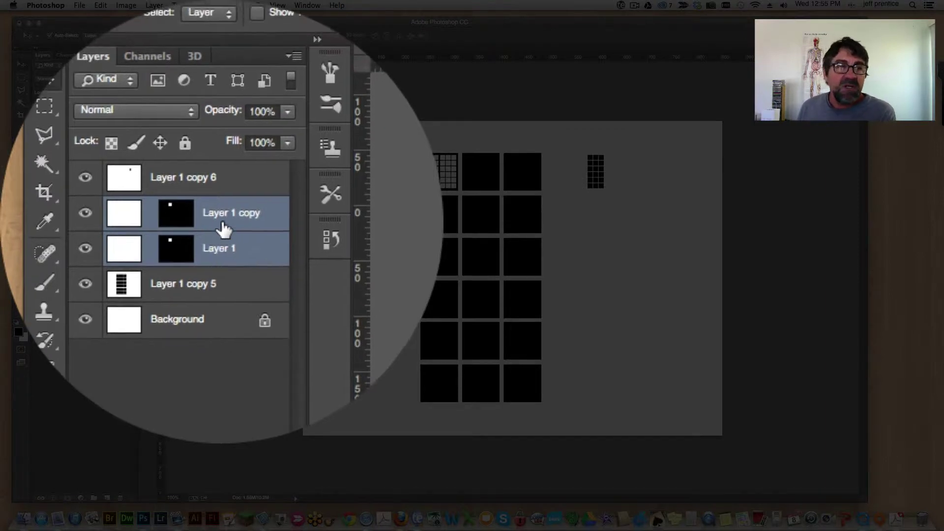
pyautogui.rightClick(222, 224)
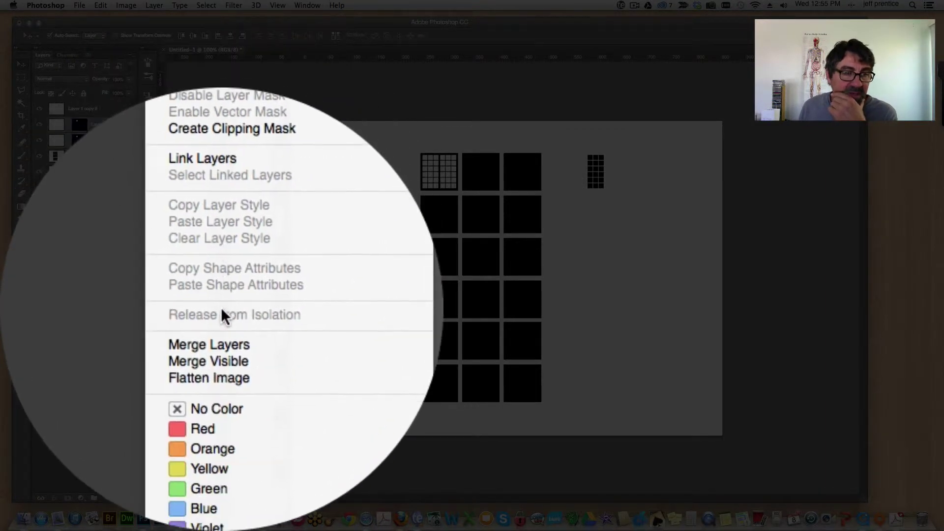
pyautogui.click(135, 334)
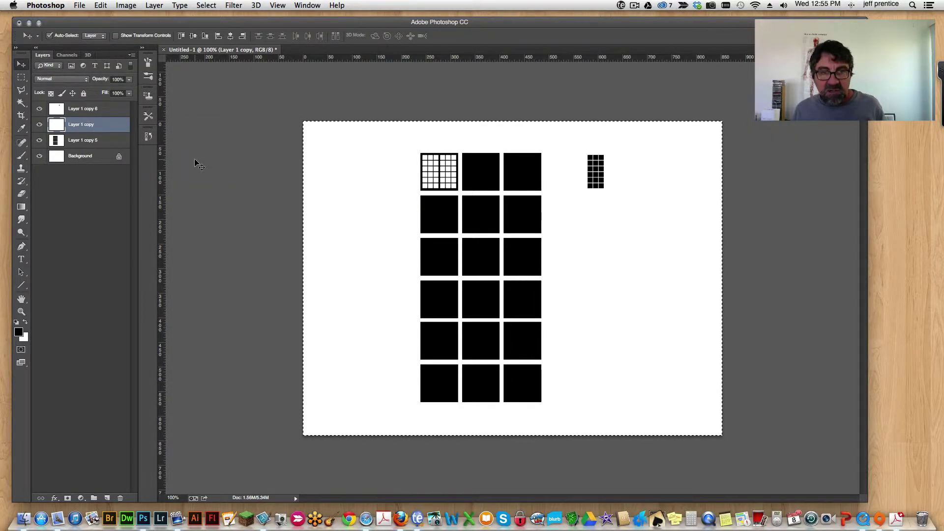
# - On Layer 1 copy 5, Magic Wand the second black square and Paste Into it
pyautogui.press('super+a')
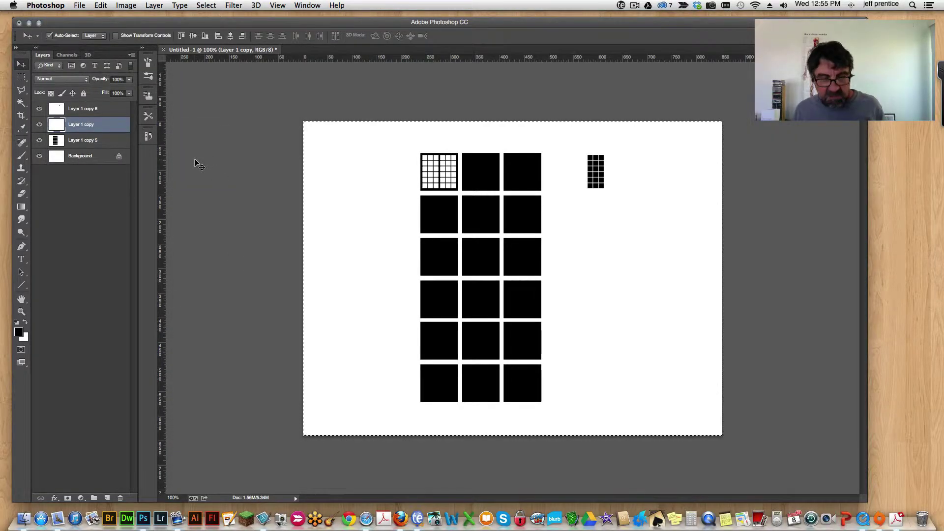
pyautogui.click(96, 141)
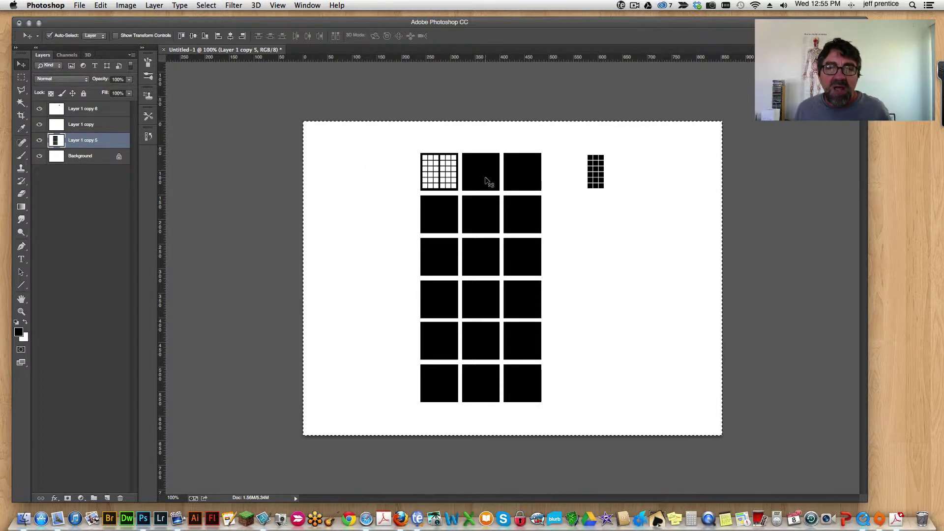
pyautogui.press('w')
pyautogui.press('super+d')
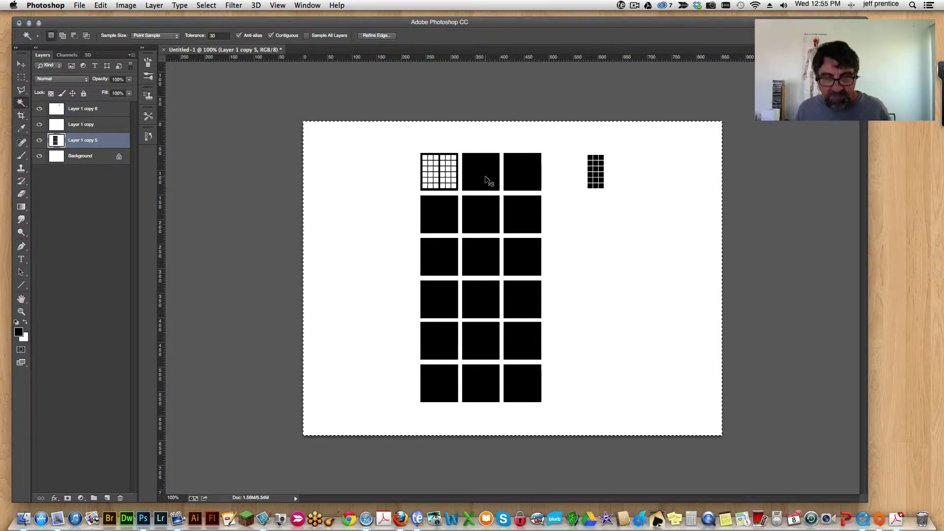
pyautogui.click(485, 179)
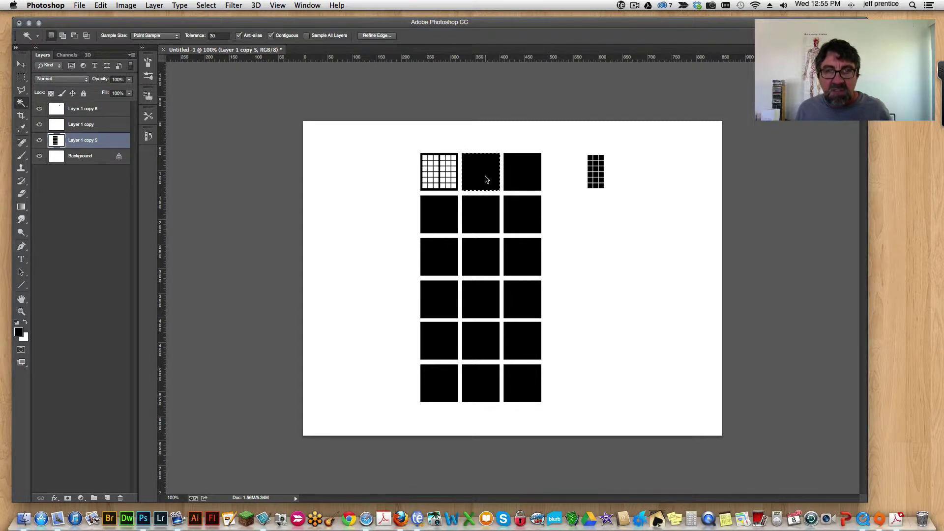
pyautogui.click(81, 5)
pyautogui.moveTo(106, 3)
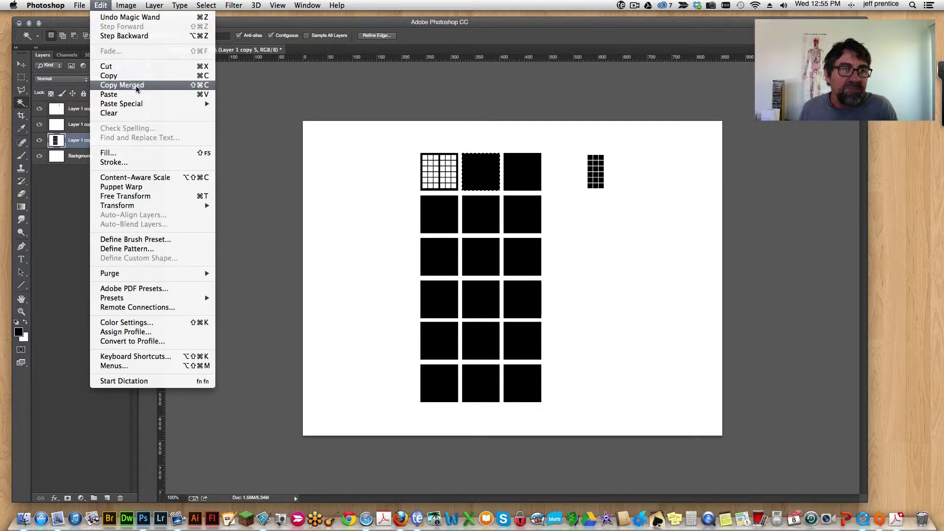
pyautogui.moveTo(136, 104)
pyautogui.click(244, 113)
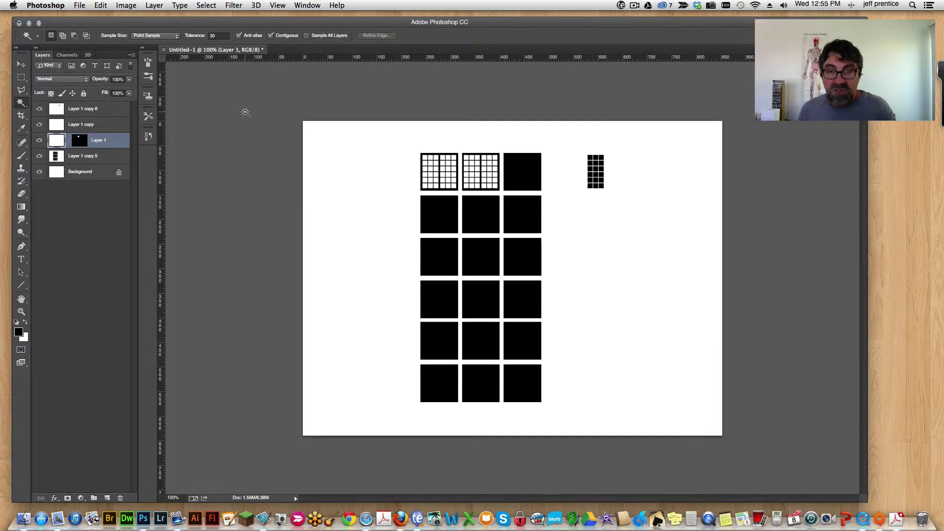
# - Nudge the pasted grid right to fit its square, then reselect Layer 1 copy 5
pyautogui.press('v')
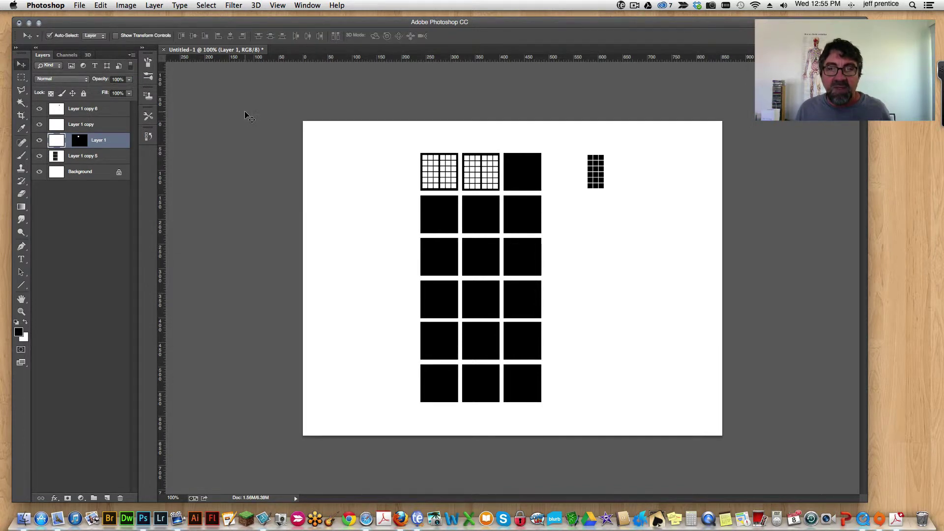
pyautogui.press('Right')
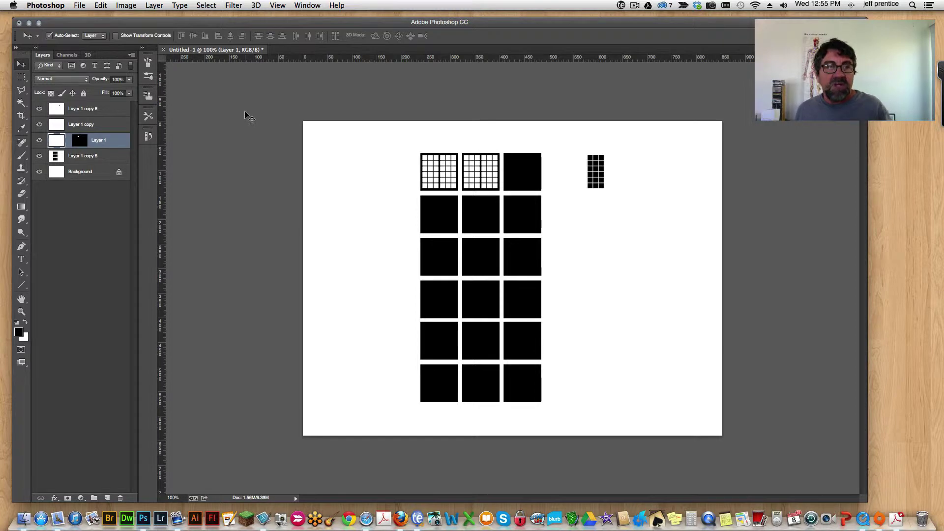
pyautogui.click(90, 156)
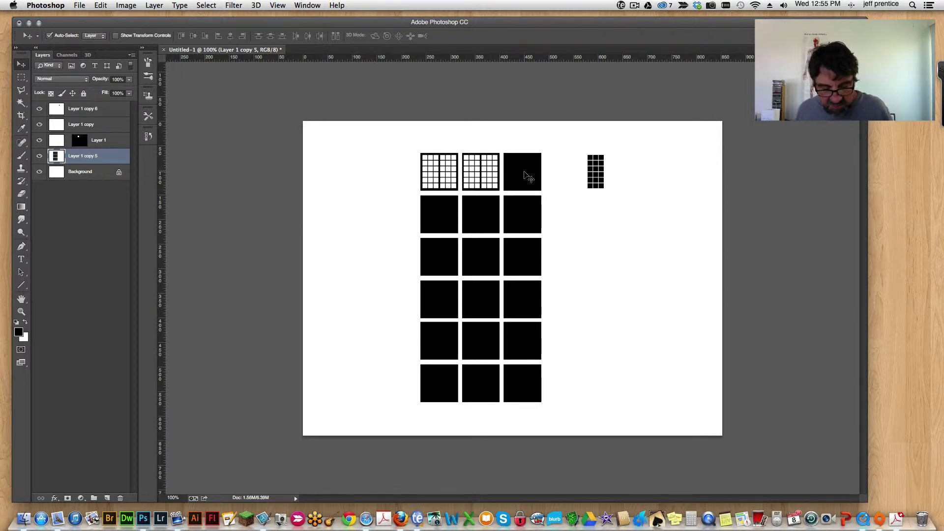
# - Magic Wand the third black square and Paste Into it, creating masked Layer 2
pyautogui.press('w')
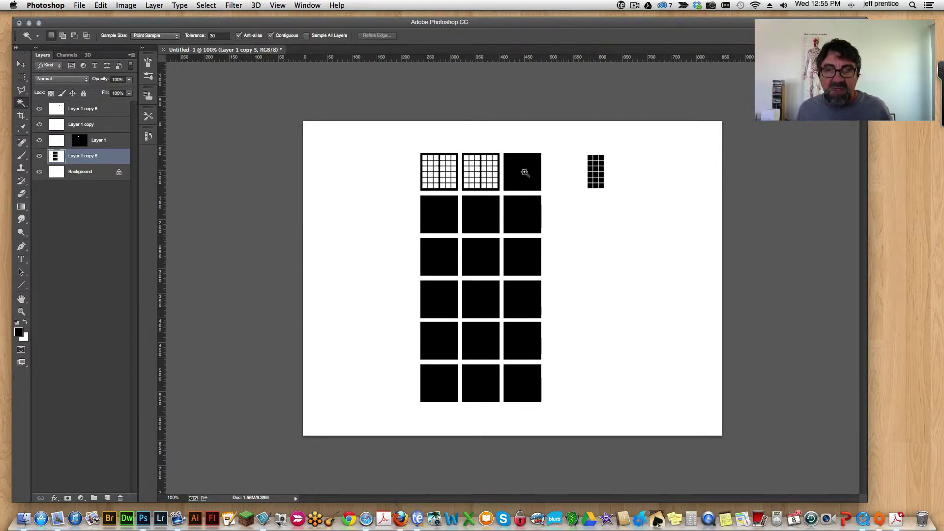
pyautogui.click(525, 171)
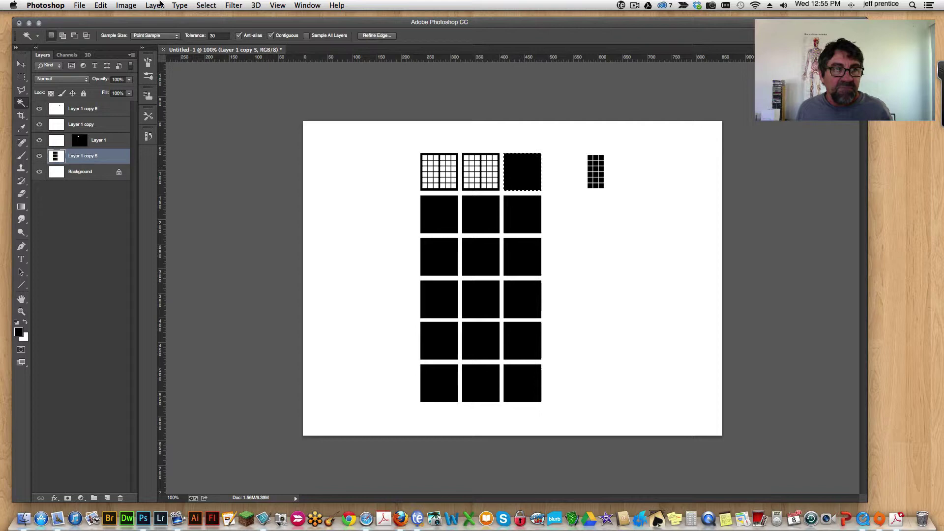
pyautogui.click(100, 5)
pyautogui.moveTo(142, 105)
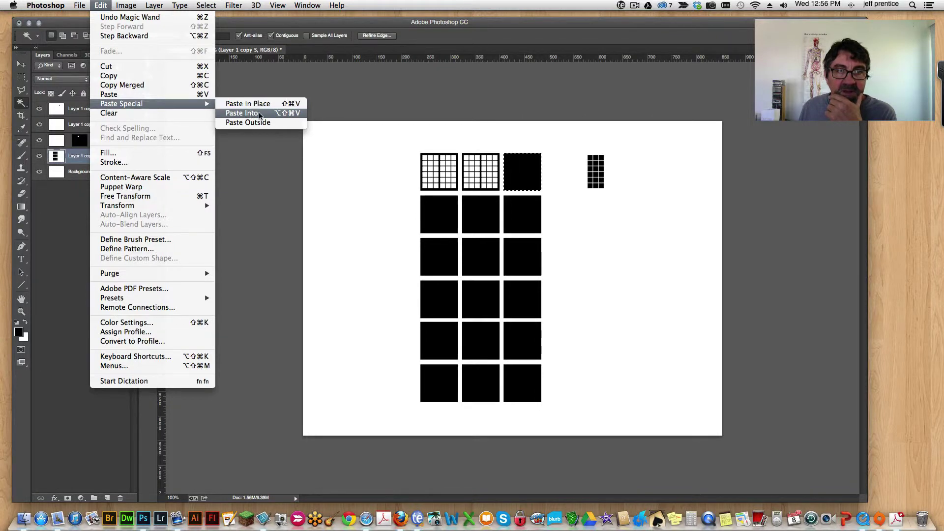
pyautogui.click(252, 114)
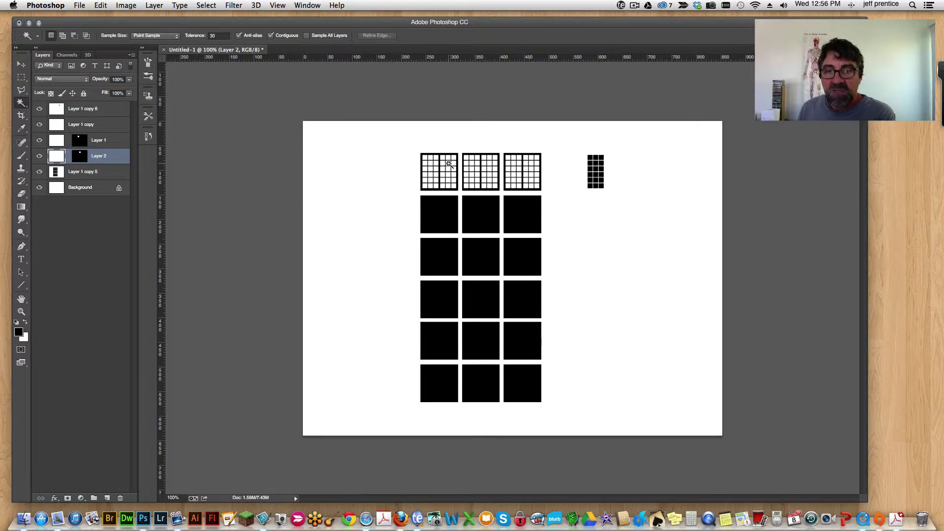
# - Flatten the image and turn the block of black squares below the grids white
pyautogui.click(131, 55)
pyautogui.click(167, 260)
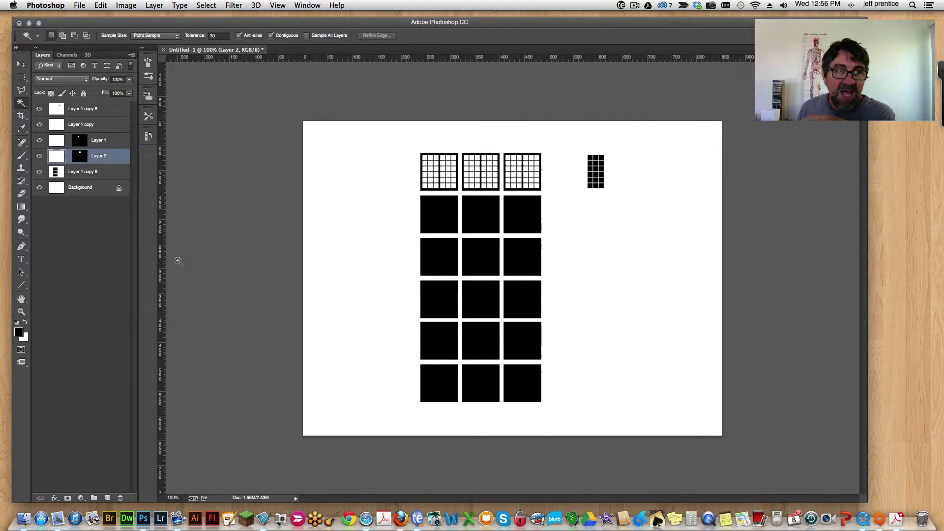
pyautogui.click(21, 77)
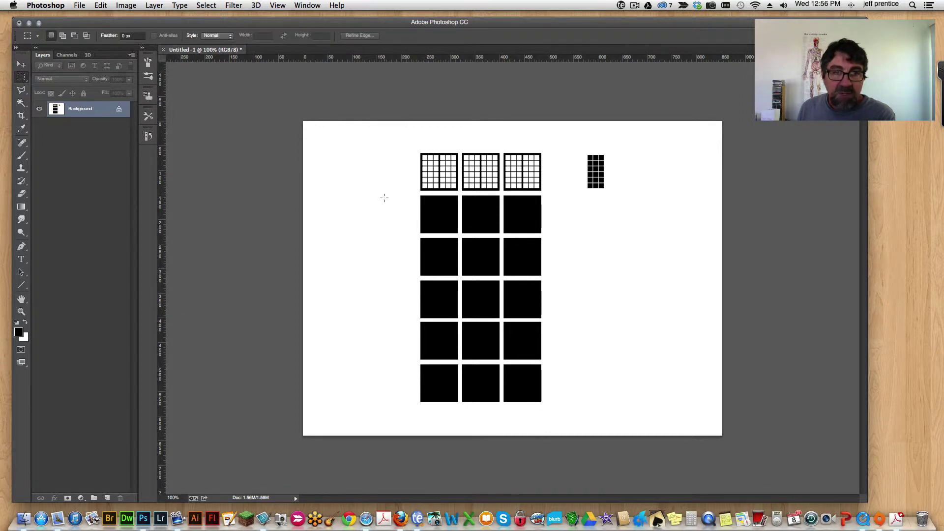
pyautogui.moveTo(415, 192); pyautogui.dragTo(565, 413)
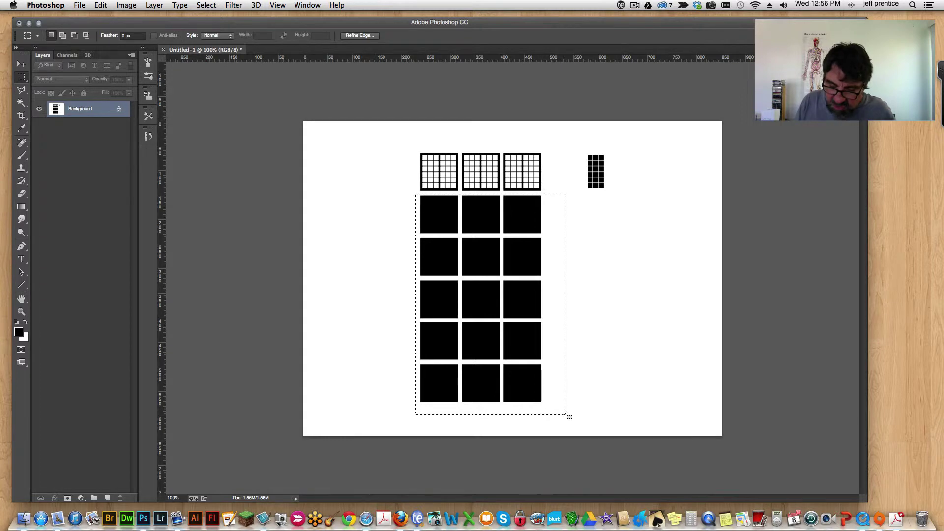
pyautogui.hotkey('shift', 'BackSpace')
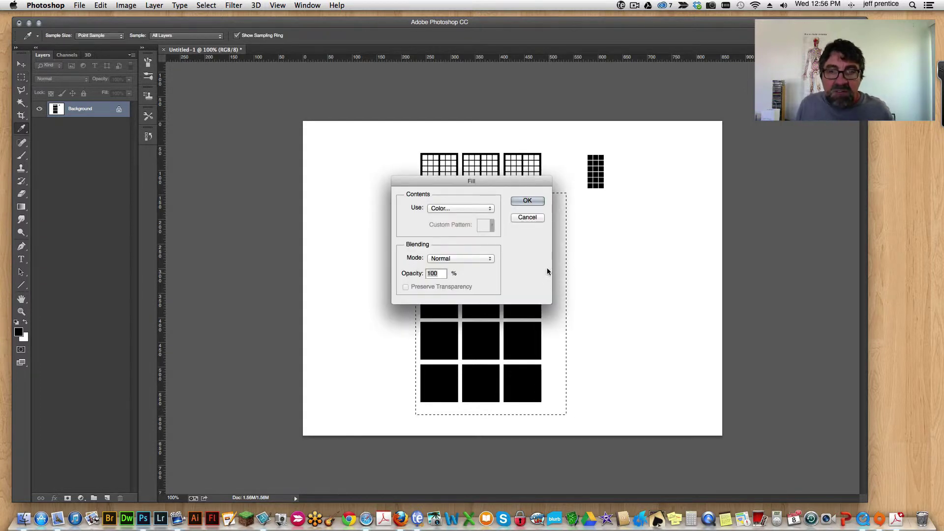
pyautogui.click(532, 217)
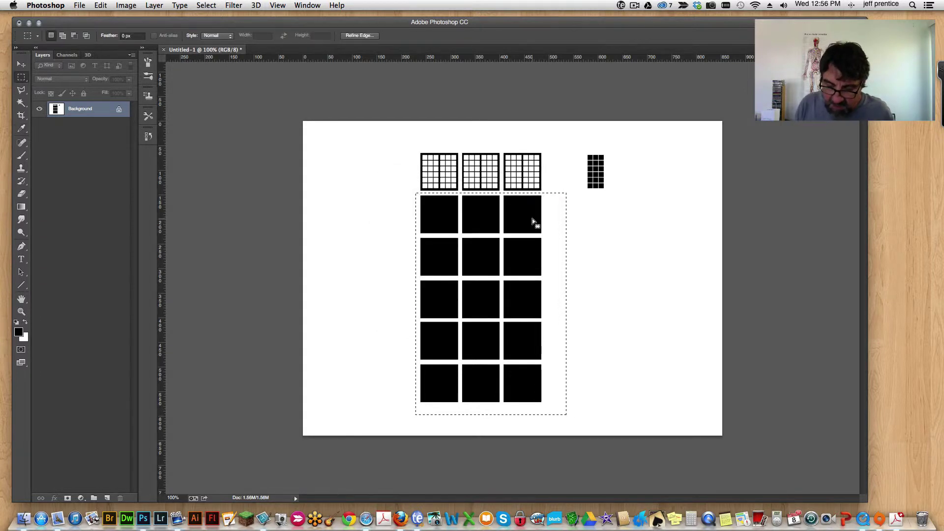
pyautogui.hotkey('alt', 'BackSpace')
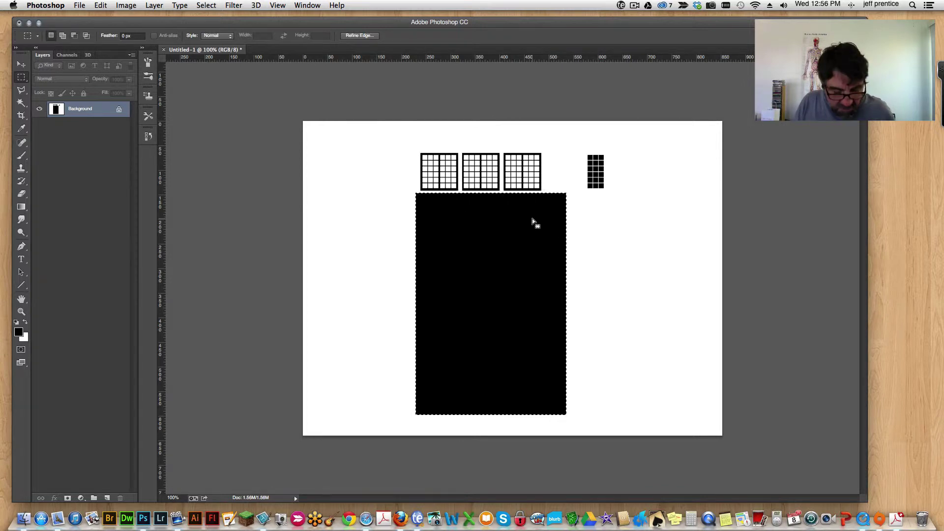
pyautogui.press('super+alt+z')
pyautogui.press('super+alt+z')
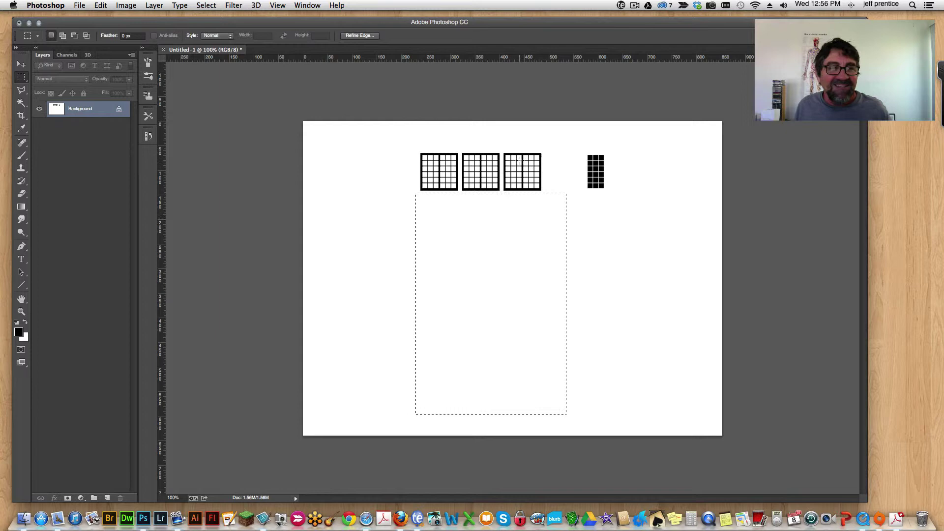
# - Erase the small black grid at the right to white and deselect
pyautogui.moveTo(571, 145); pyautogui.dragTo(639, 231)
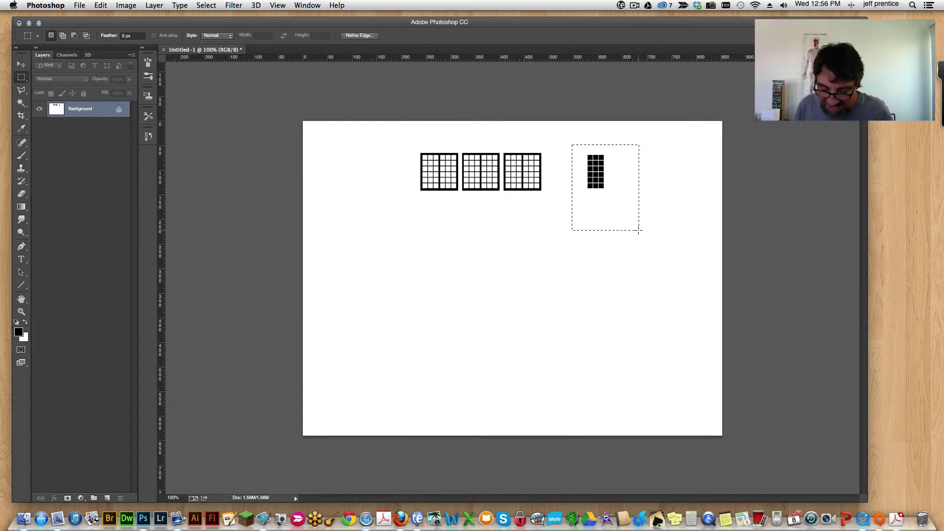
pyautogui.press('BackSpace')
pyautogui.press('super+d')
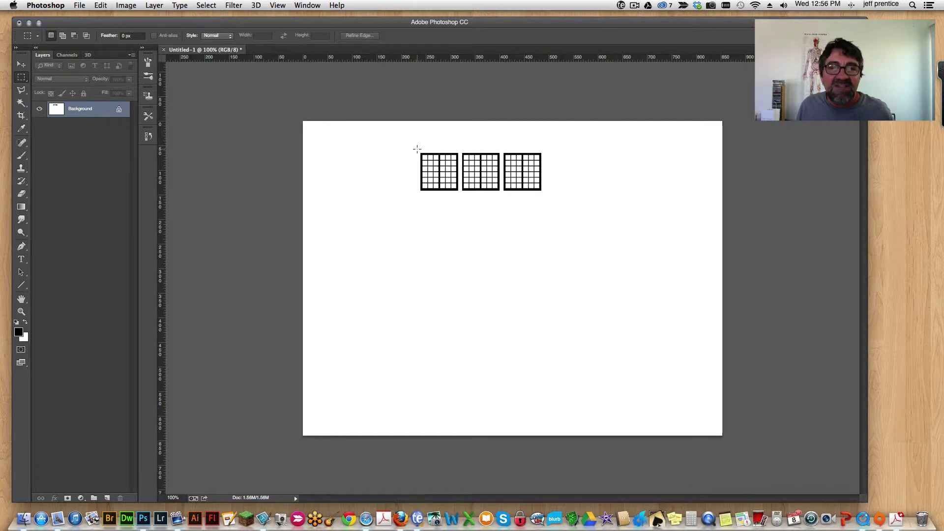
# - Select just the row of three grids by inverting a Magic Wand background selection
pyautogui.moveTo(416, 149); pyautogui.dragTo(539, 192)
pyautogui.press('super+d')
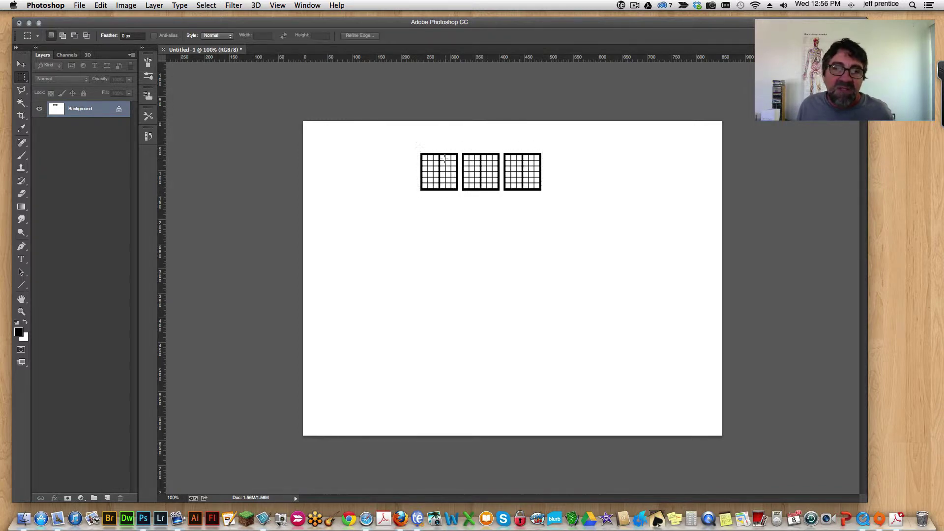
pyautogui.click(21, 105)
pyautogui.click(345, 143)
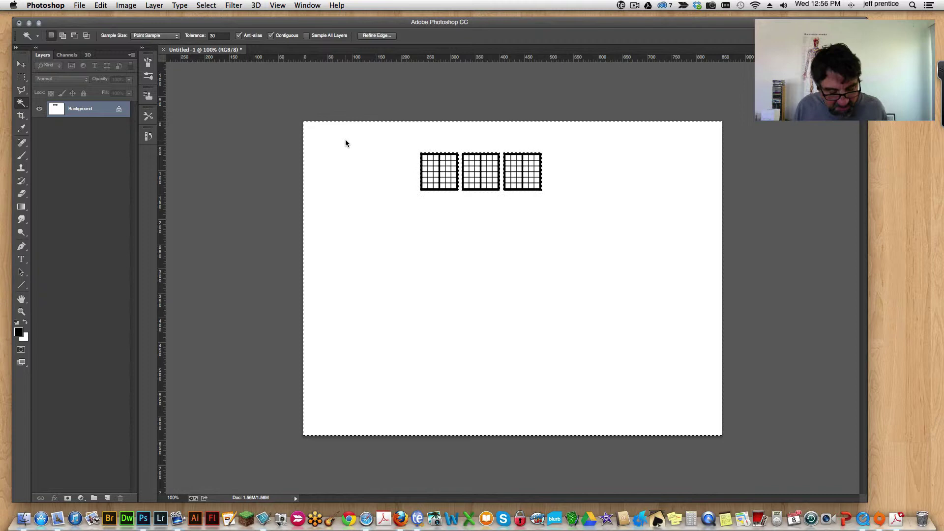
pyautogui.press('super+shift+i')
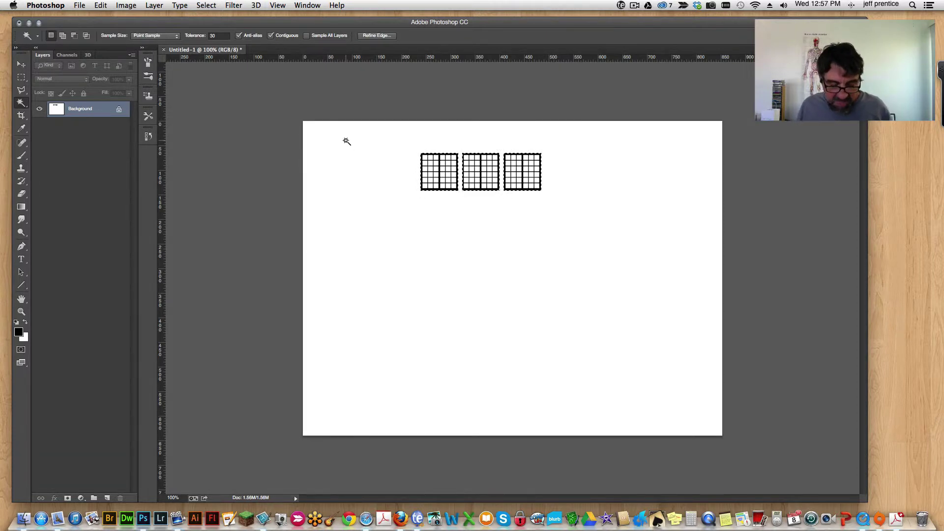
# - Alt-drag copies of the grid row downward, nudging each up to keep even spacing
pyautogui.press('v')
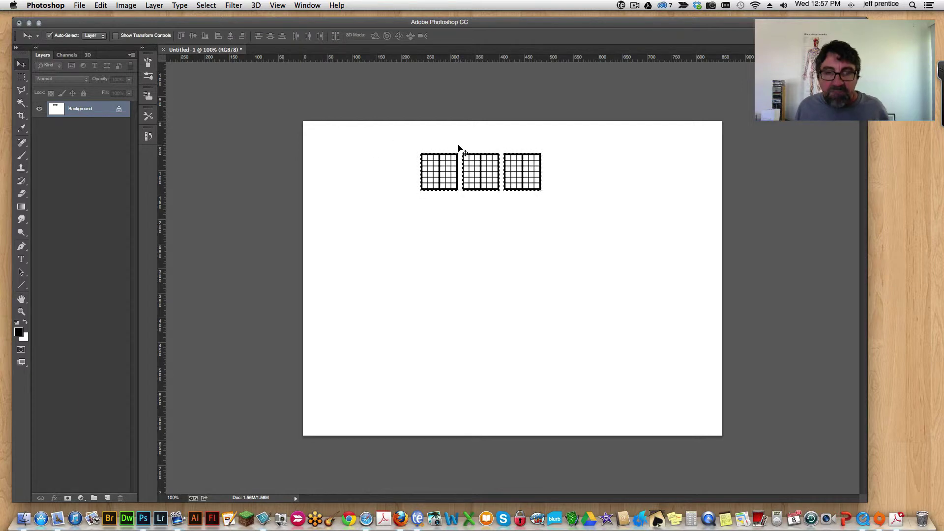
pyautogui.moveTo(479, 184); pyautogui.dragTo(480, 262)
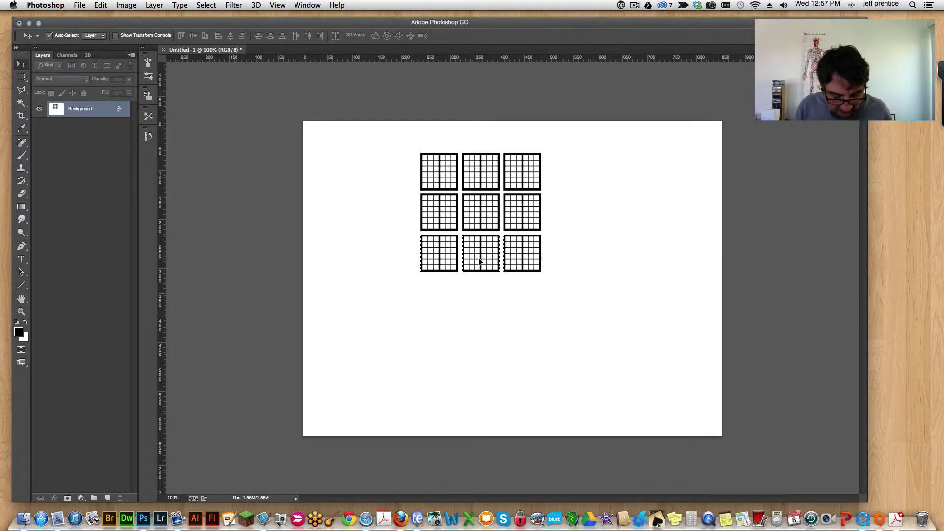
pyautogui.press('super+h')
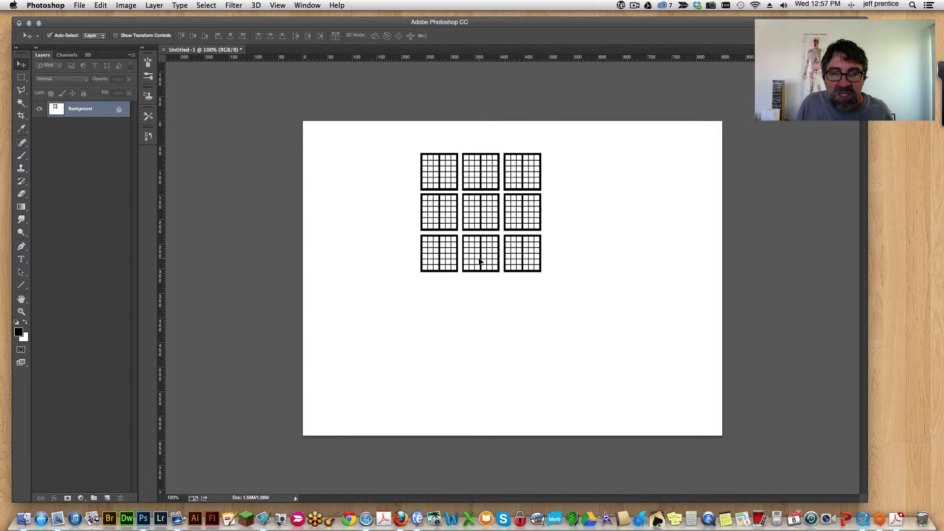
pyautogui.press('Up')
pyautogui.press('Up')
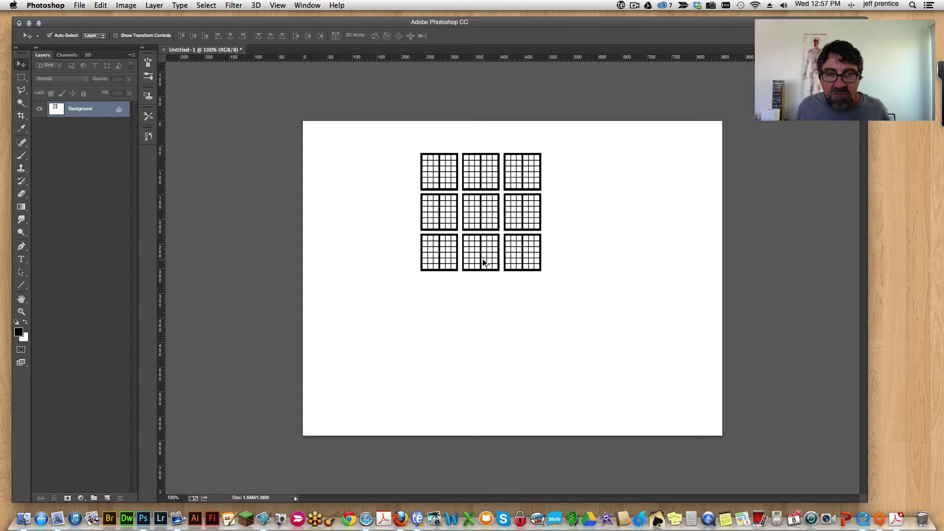
pyautogui.moveTo(483, 263); pyautogui.dragTo(483, 307)
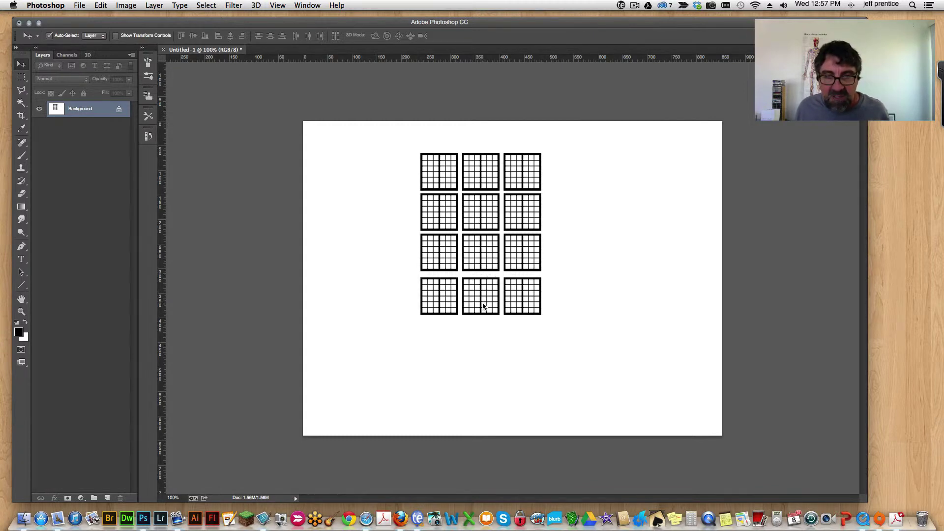
pyautogui.press('Up')
pyautogui.press('Up')
pyautogui.press('Up')
pyautogui.press('Up')
pyautogui.press('Up')
pyautogui.press('Up')
pyautogui.press('Up')
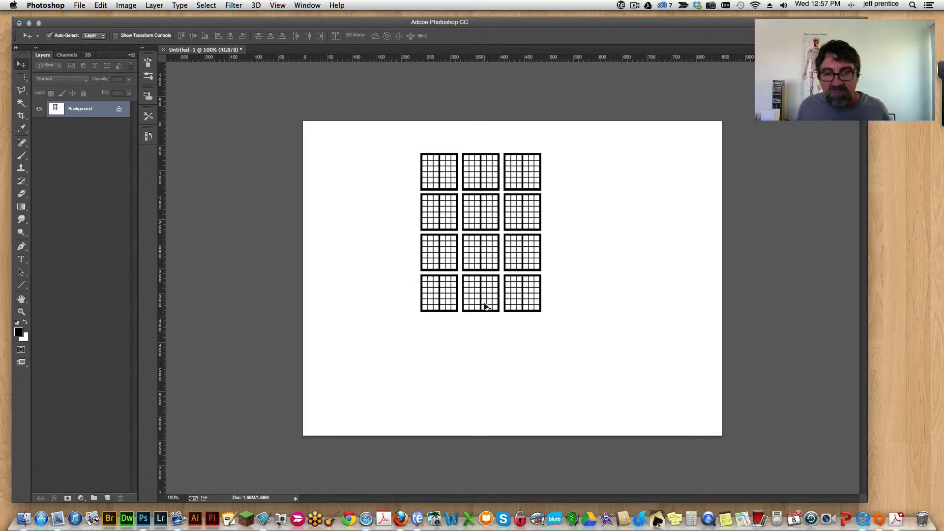
pyautogui.moveTo(485, 305); pyautogui.dragTo(486, 390)
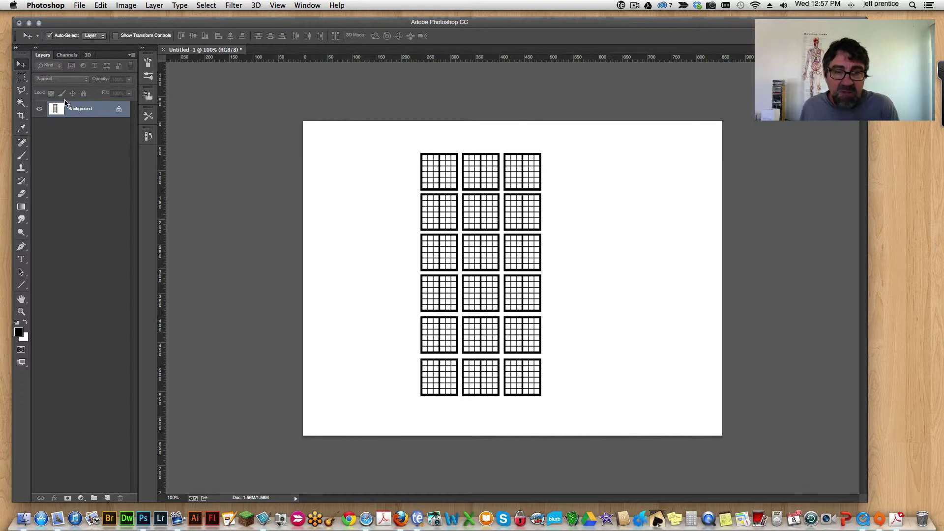
# - Select all the grids by inverting the white background and copy them to a new layer
pyautogui.press('super+v')
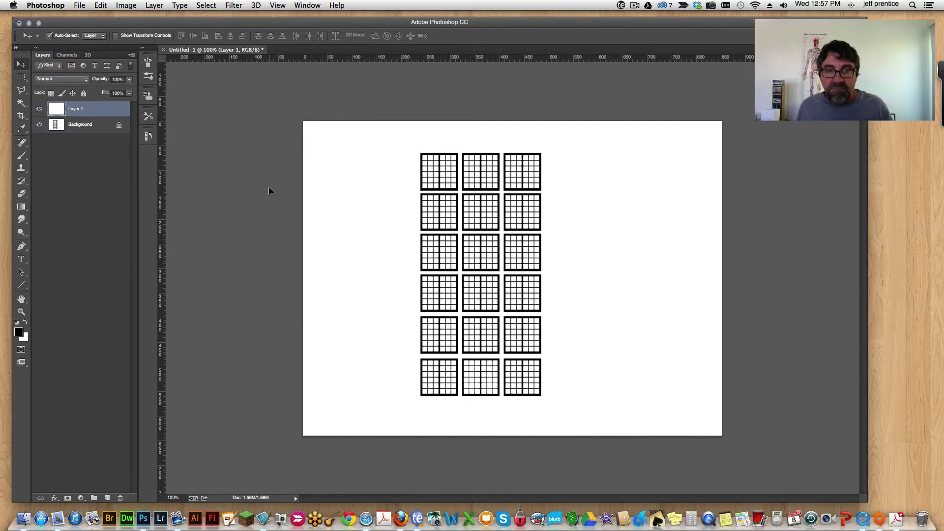
pyautogui.press('super+z')
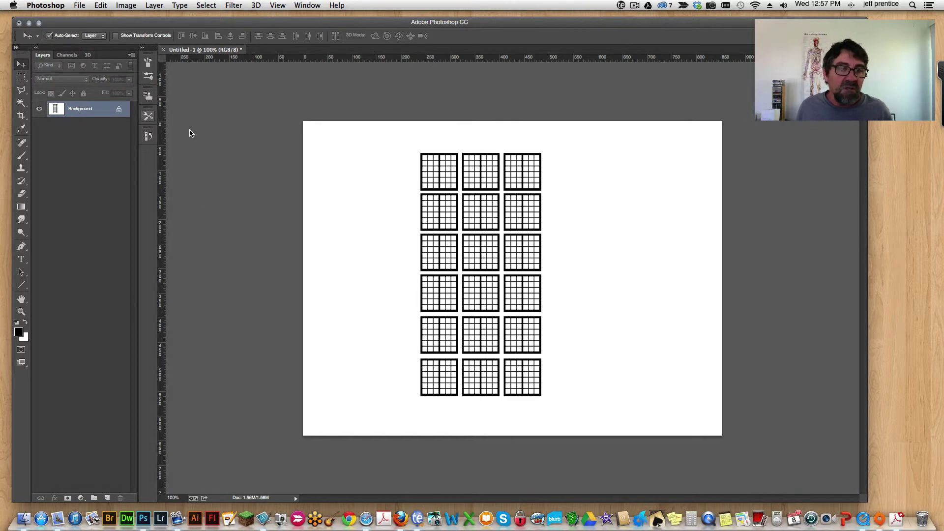
pyautogui.click(21, 103)
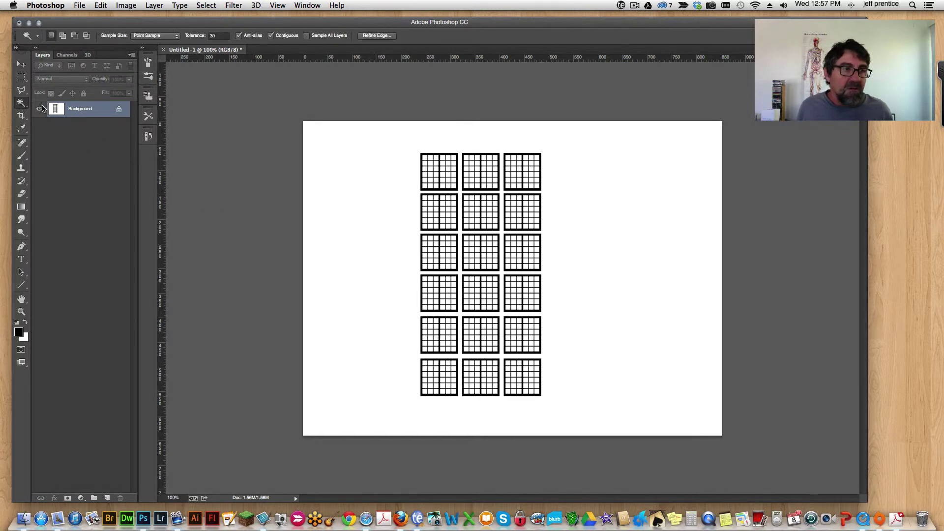
pyautogui.click(373, 146)
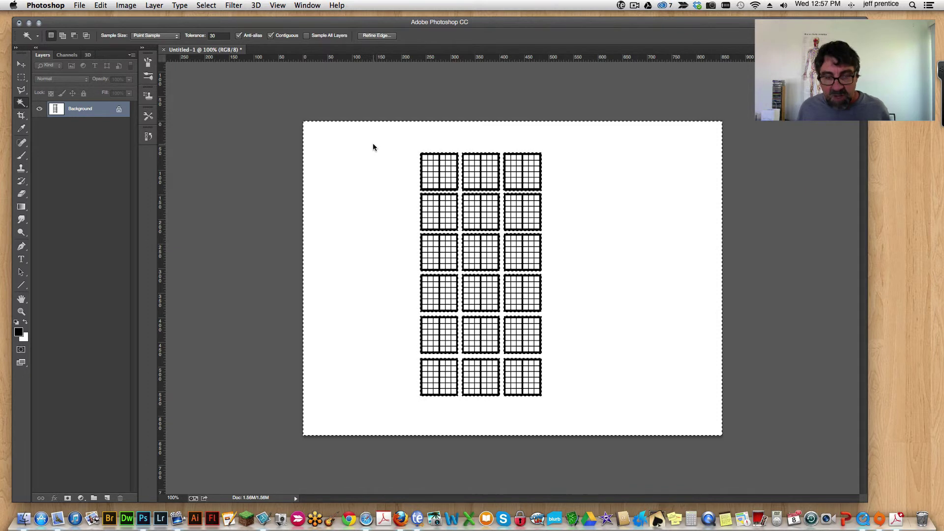
pyautogui.press('shift+super+i')
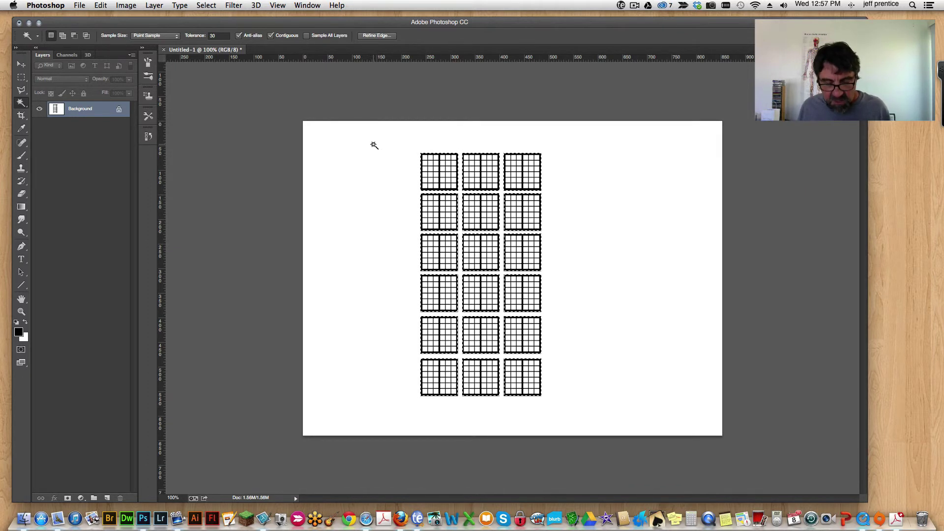
pyautogui.press('super+j')
# - Move the copied 18-square block to the right, aligned with the original rows
pyautogui.press('v')
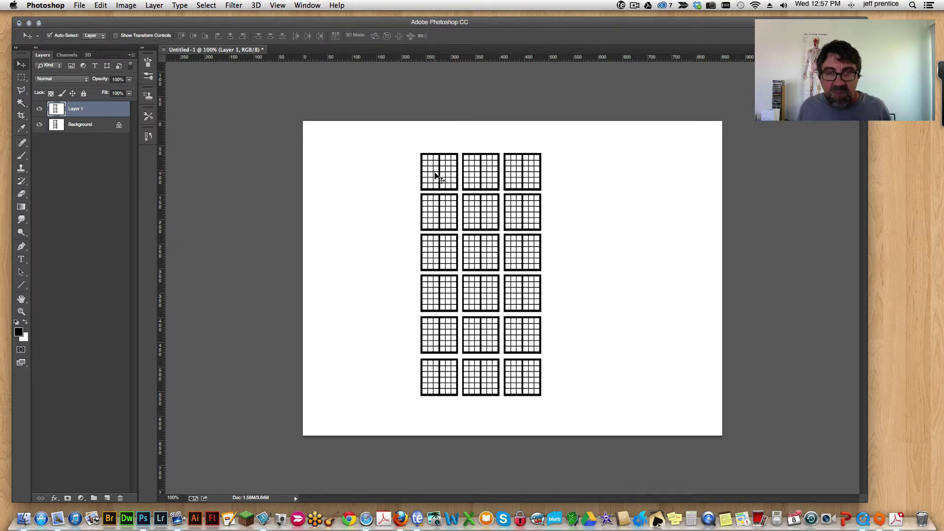
pyautogui.moveTo(435, 173); pyautogui.dragTo(526, 174)
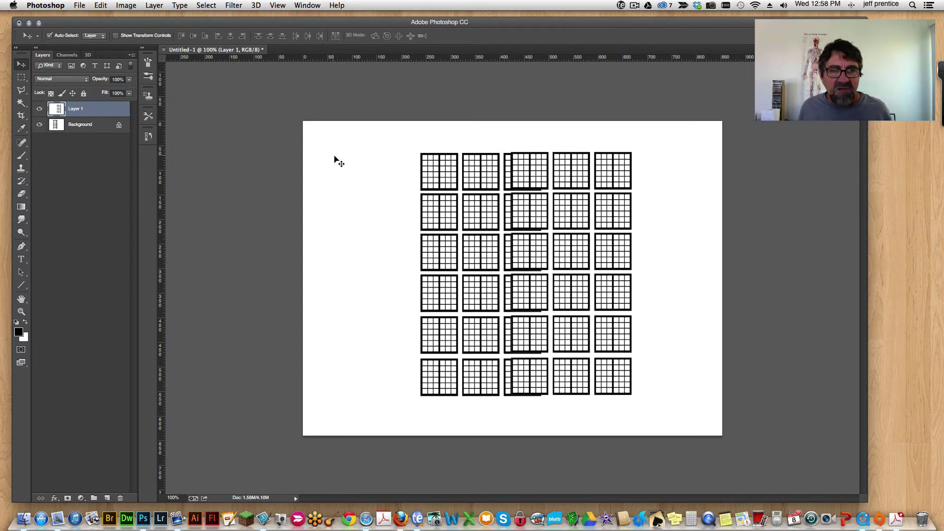
pyautogui.moveTo(444, 172); pyautogui.dragTo(388, 163)
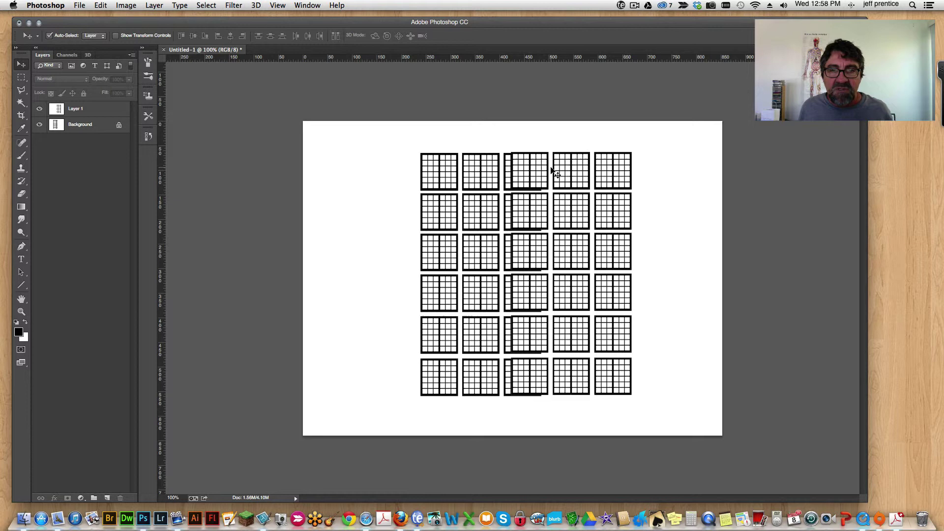
pyautogui.moveTo(535, 173); pyautogui.dragTo(570, 173)
pyautogui.click(523, 177)
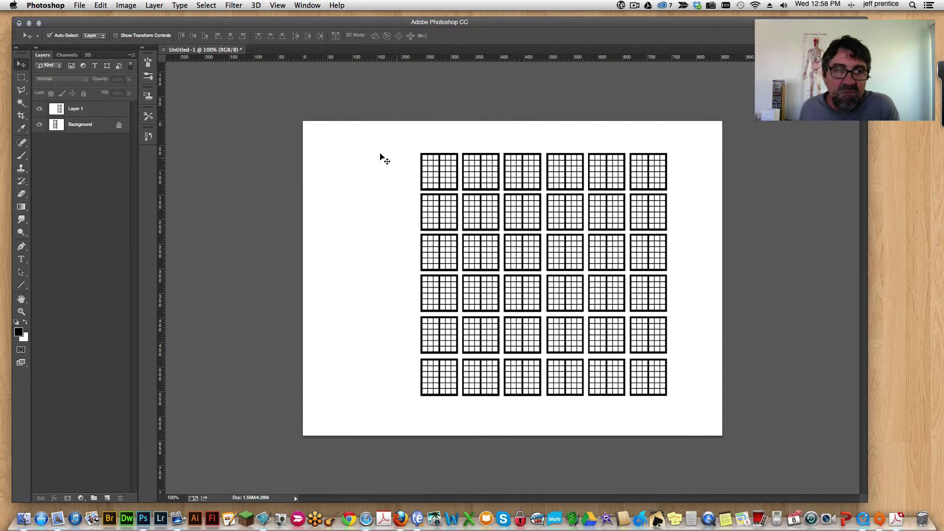
# - Convert Background to Layer 0, then slide both three-column halves left and together
pyautogui.doubleClick(76, 127)
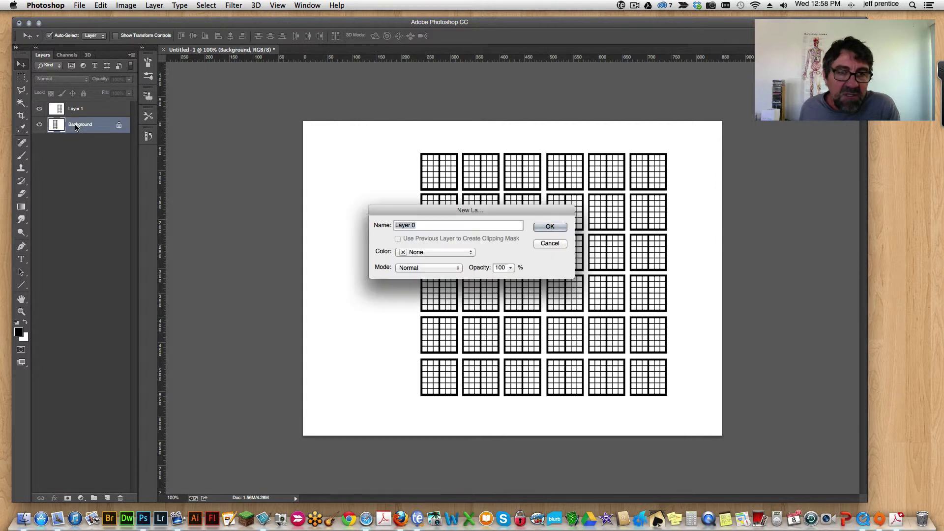
pyautogui.click(549, 227)
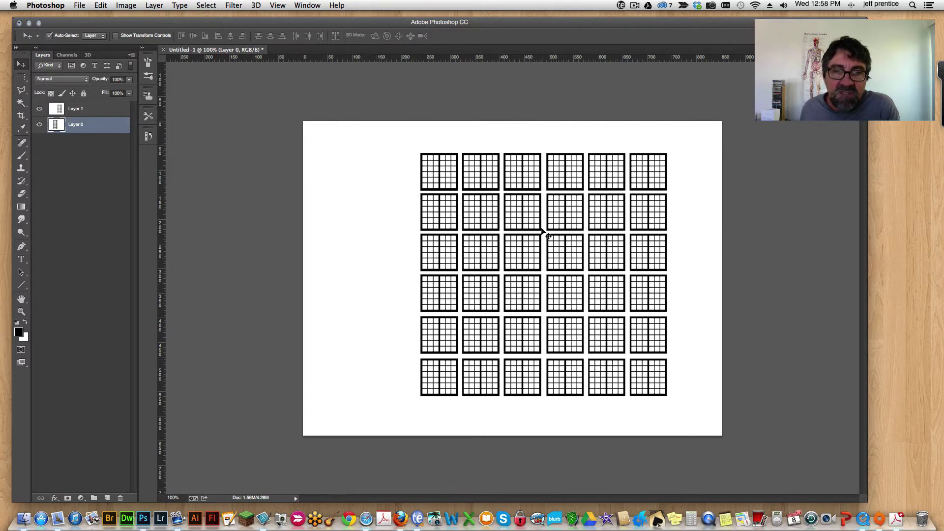
pyautogui.moveTo(488, 222); pyautogui.dragTo(427, 219)
pyautogui.moveTo(570, 176); pyautogui.dragTo(502, 174)
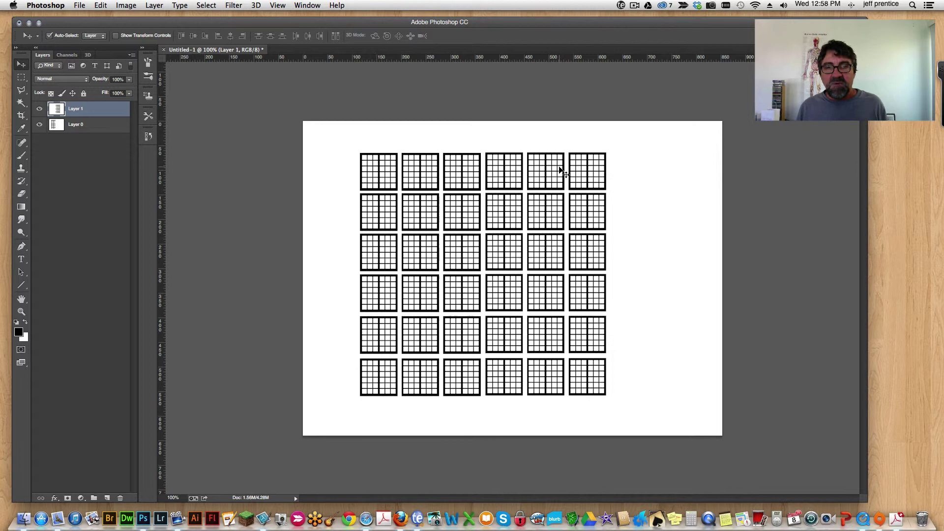
pyautogui.press('Left')
pyautogui.press('Left')
pyautogui.press('Left')
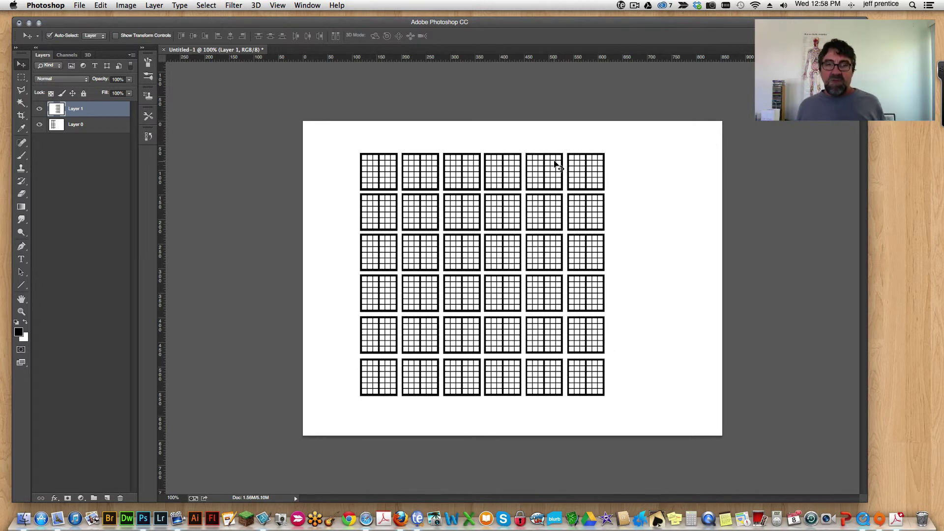
# - Draw a rectangular selection enclosing the whole grid and crop the canvas to it
pyautogui.click(21, 78)
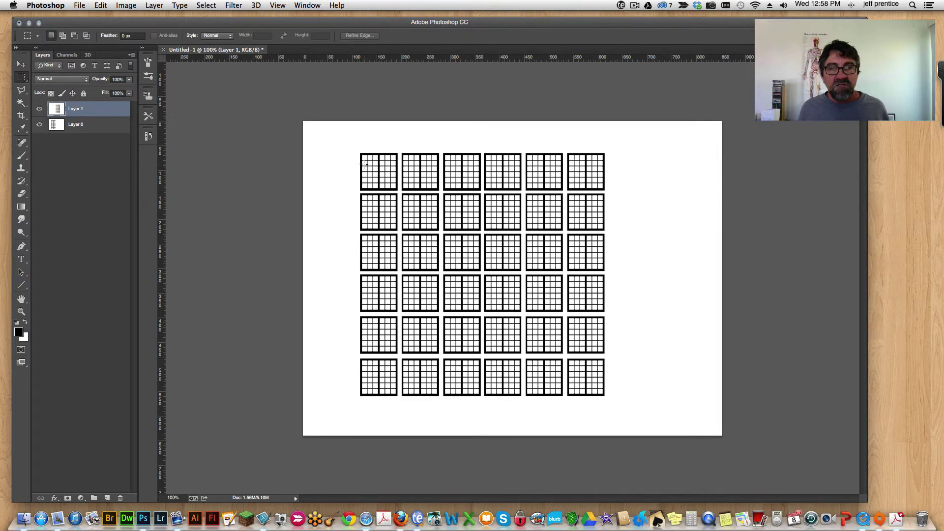
pyautogui.moveTo(356, 151); pyautogui.dragTo(609, 401)
pyautogui.click(126, 6)
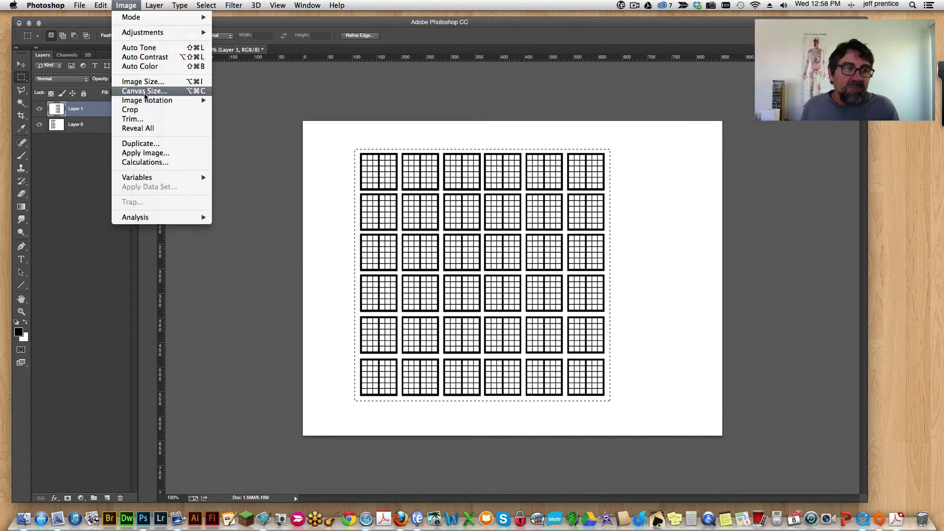
pyautogui.click(125, 108)
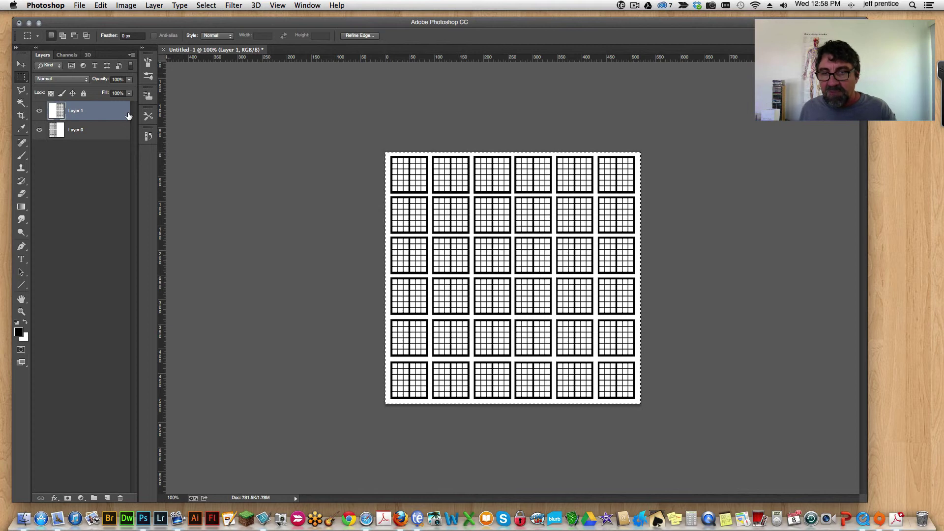
# - Flatten both layers into one Background, then toggle inversion to compare white-on-black with the original
pyautogui.click(131, 54)
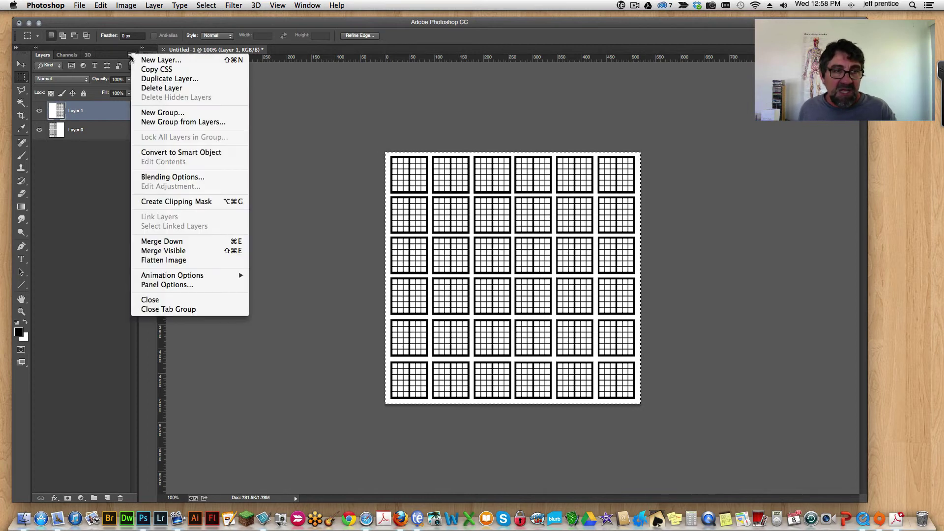
pyautogui.click(162, 259)
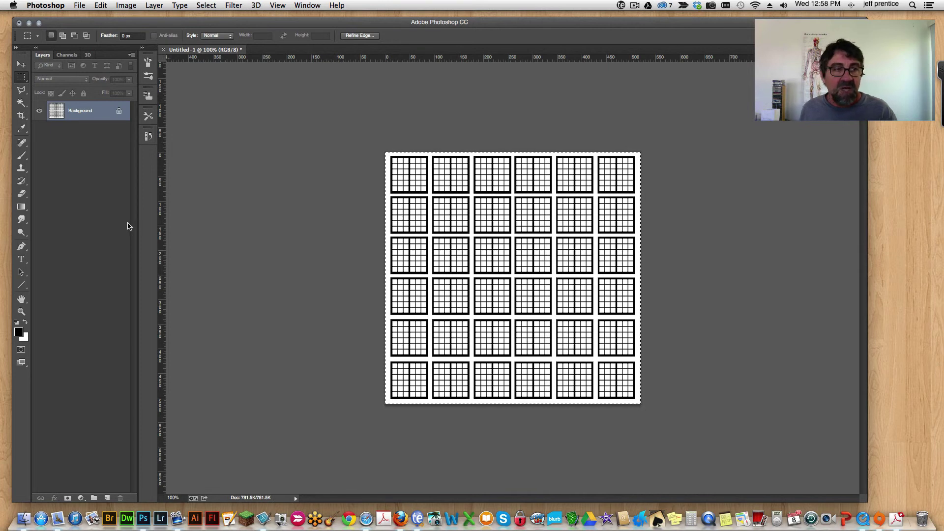
pyautogui.press('super+i')
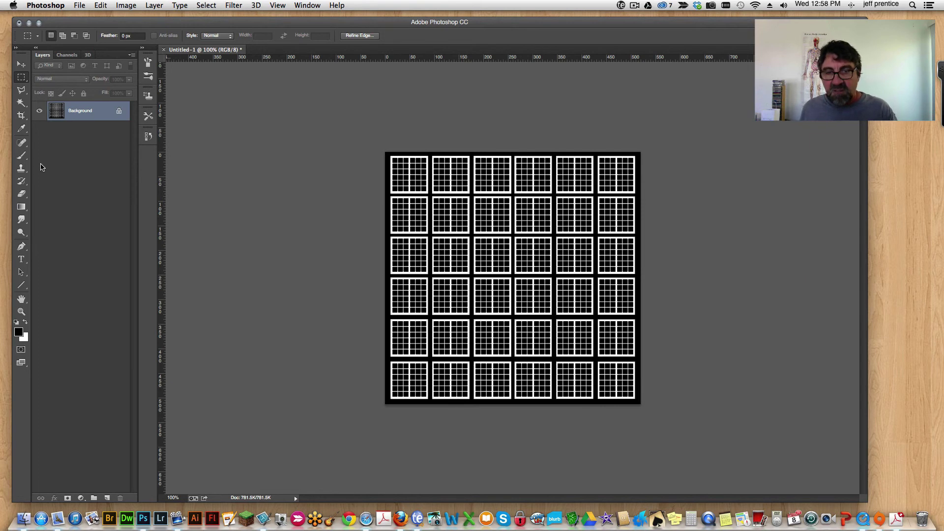
pyautogui.press('super+i')
pyautogui.press('super+i')
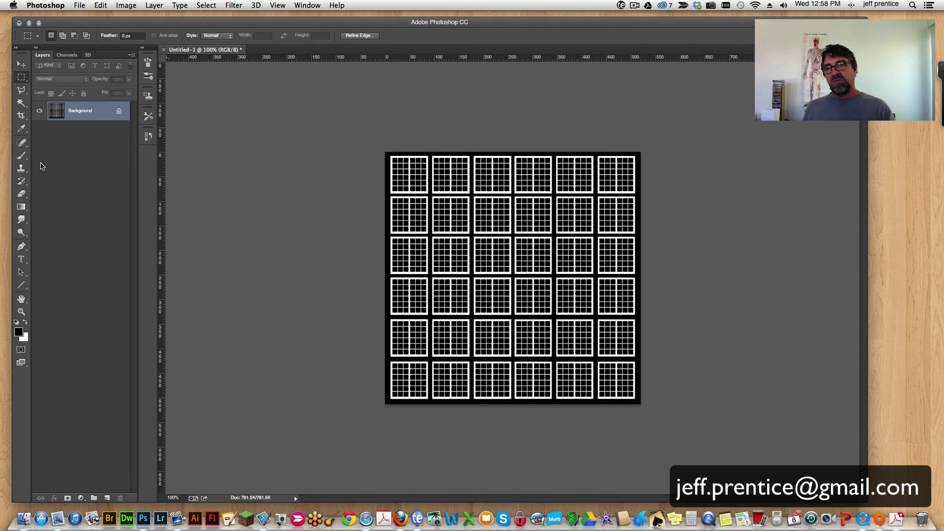
pyautogui.press('super+i')
pyautogui.press('super+i')
pyautogui.press('super+i')
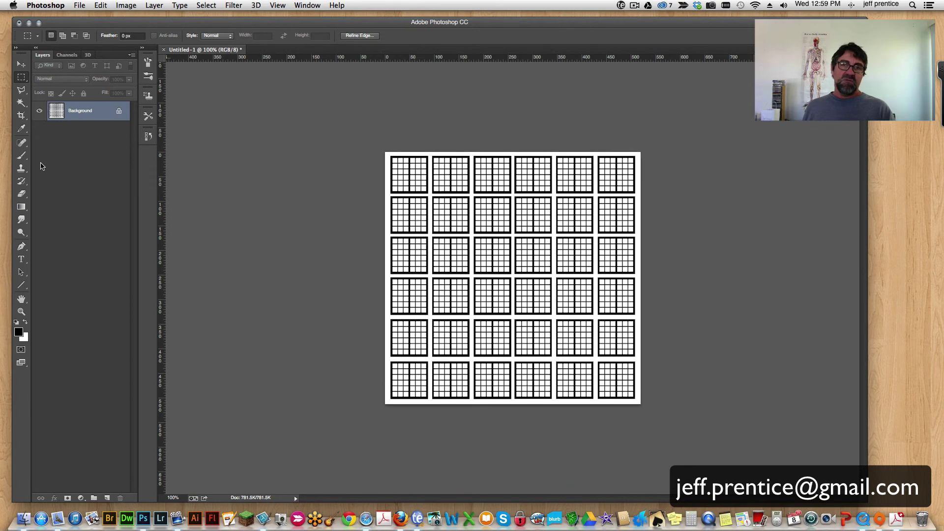
pyautogui.press('super+i')
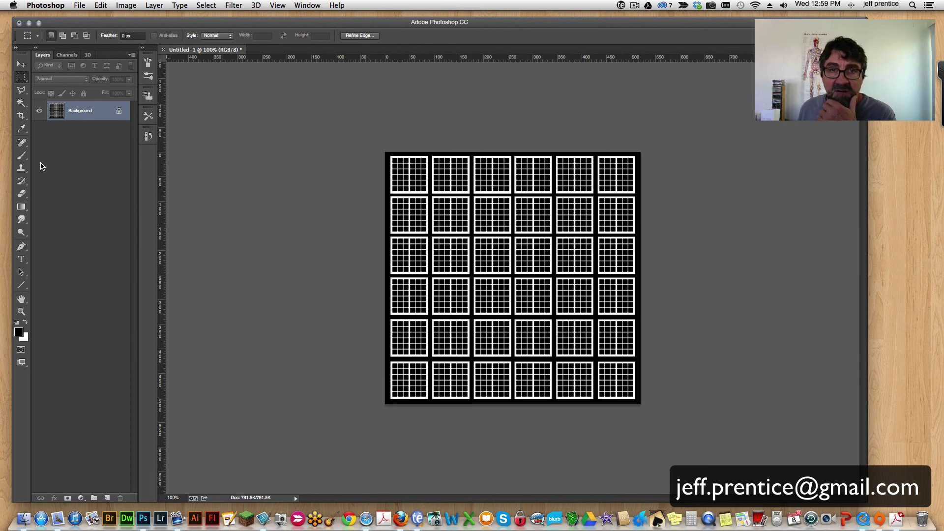